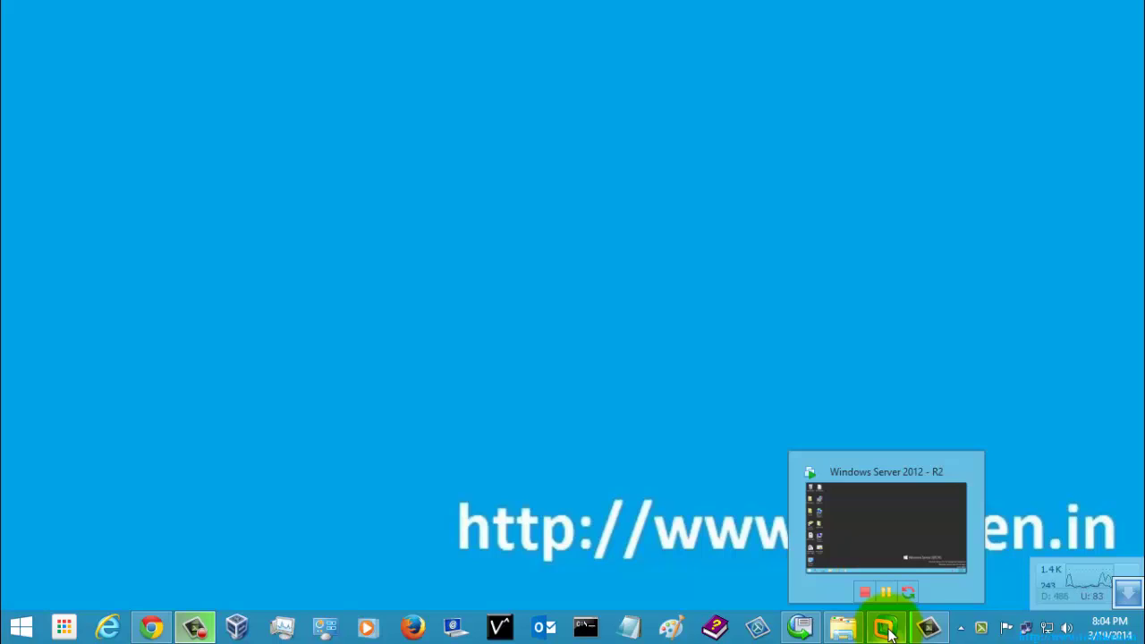
Switch to the Windows Server 2012 R2 virtual machine and open its Administrative Tools folder.
{"action": "left_click", "coordinate": [888, 631]}
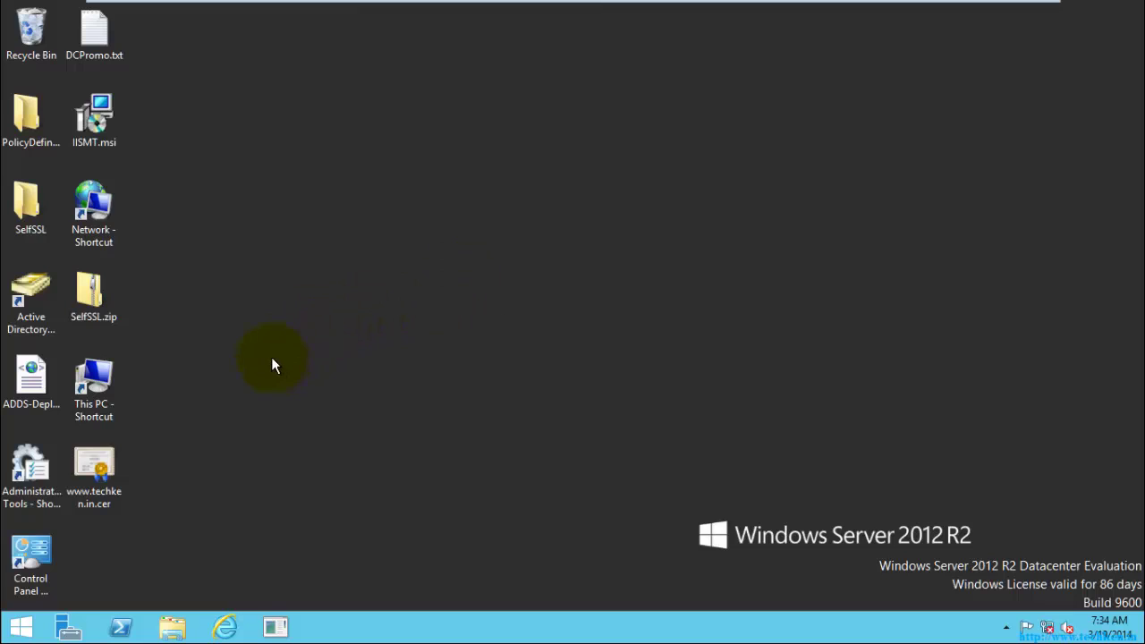
{"action": "left_click", "coordinate": [35, 481]}
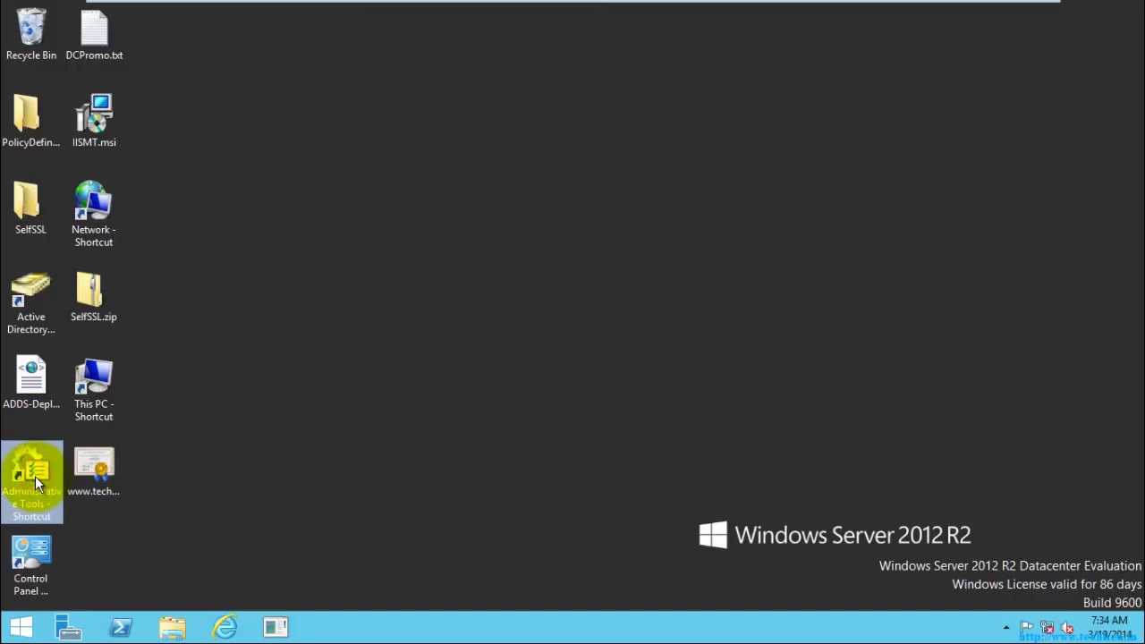
{"action": "left_click", "coordinate": [304, 348]}
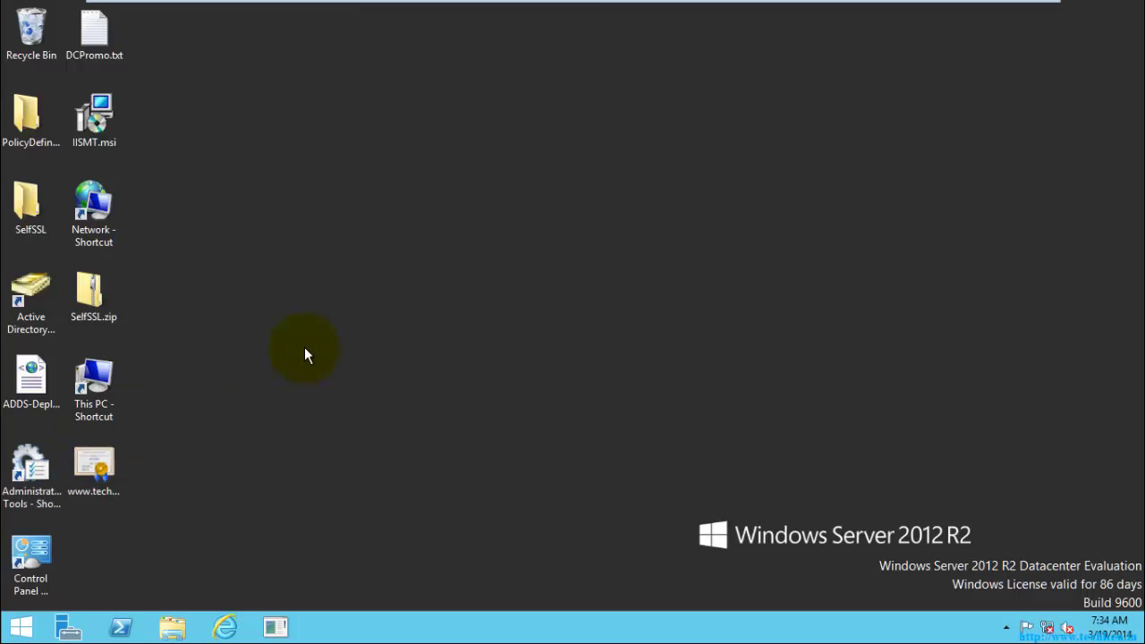
{"action": "double_click", "coordinate": [30, 472]}
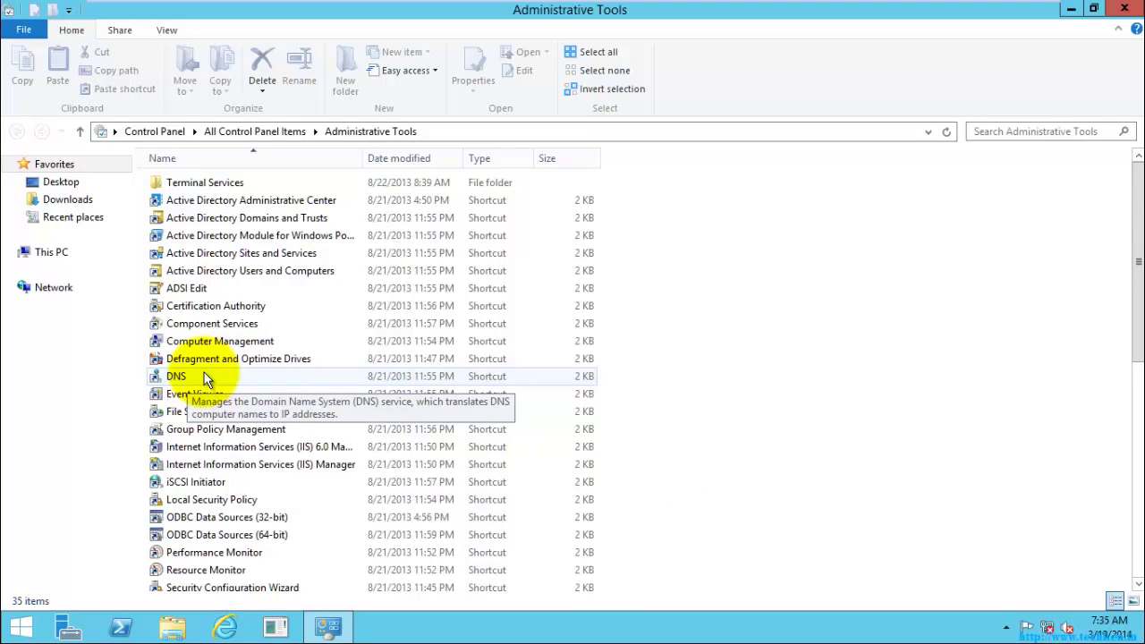
Open the DNS console from Administrative Tools and expand the SERVER node.
{"action": "left_click", "coordinate": [204, 375]}
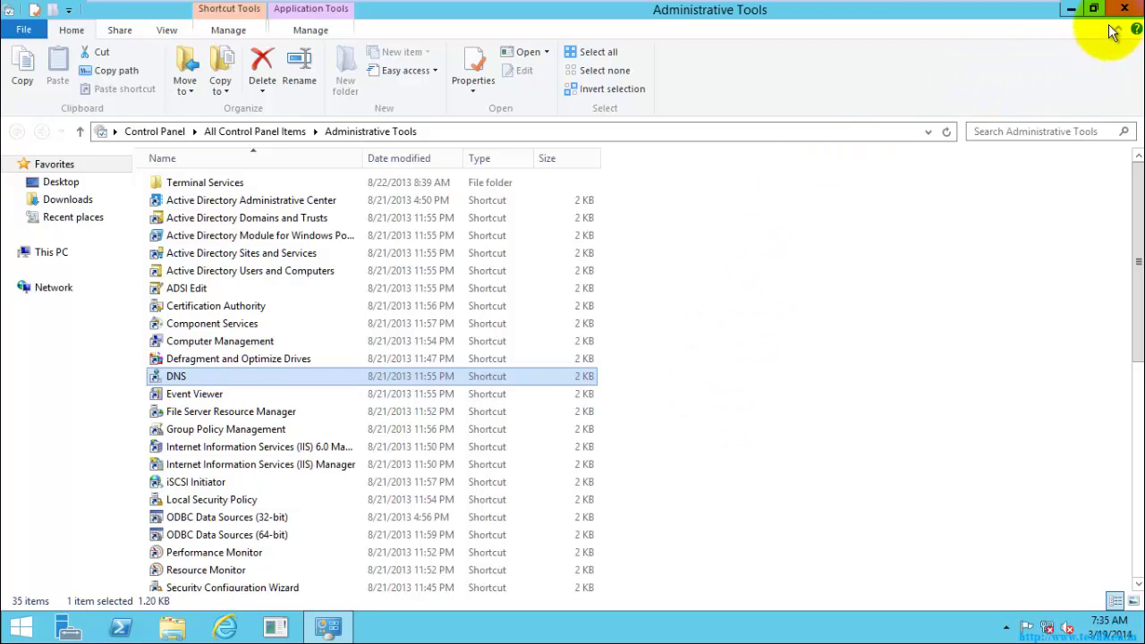
{"action": "key", "text": "alt+Tab"}
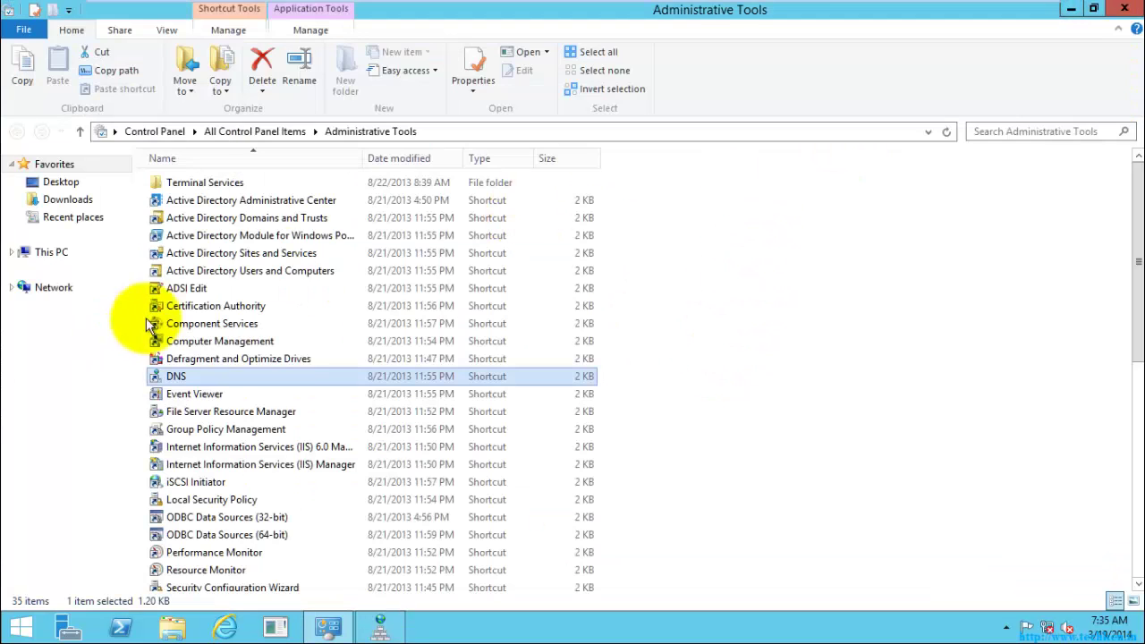
{"action": "left_click", "coordinate": [1071, 8]}
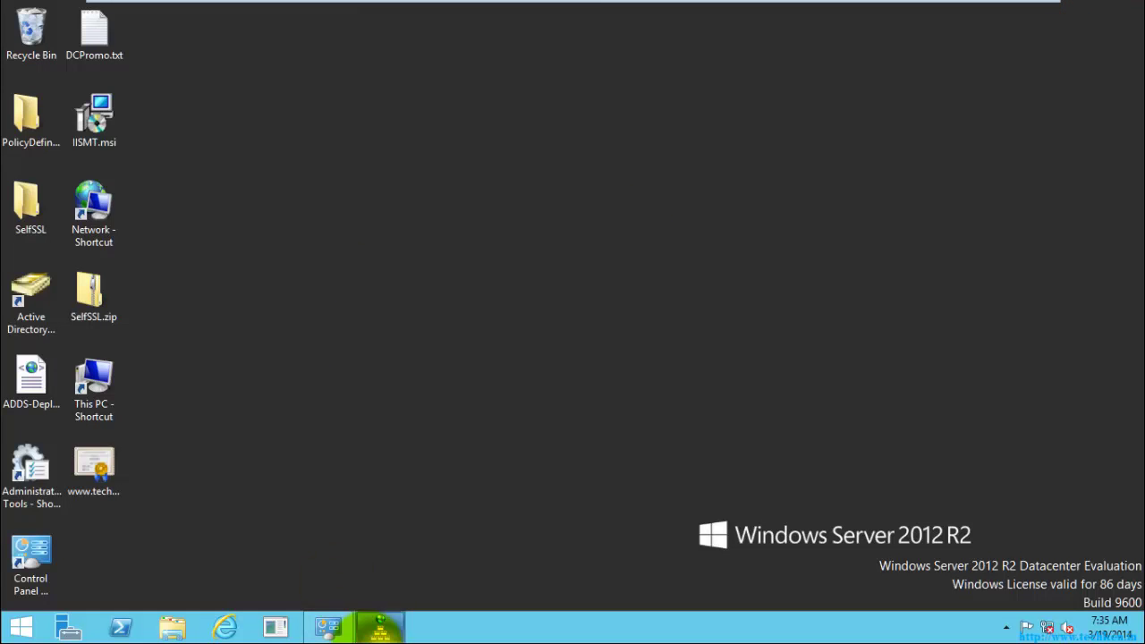
{"action": "left_click", "coordinate": [375, 628]}
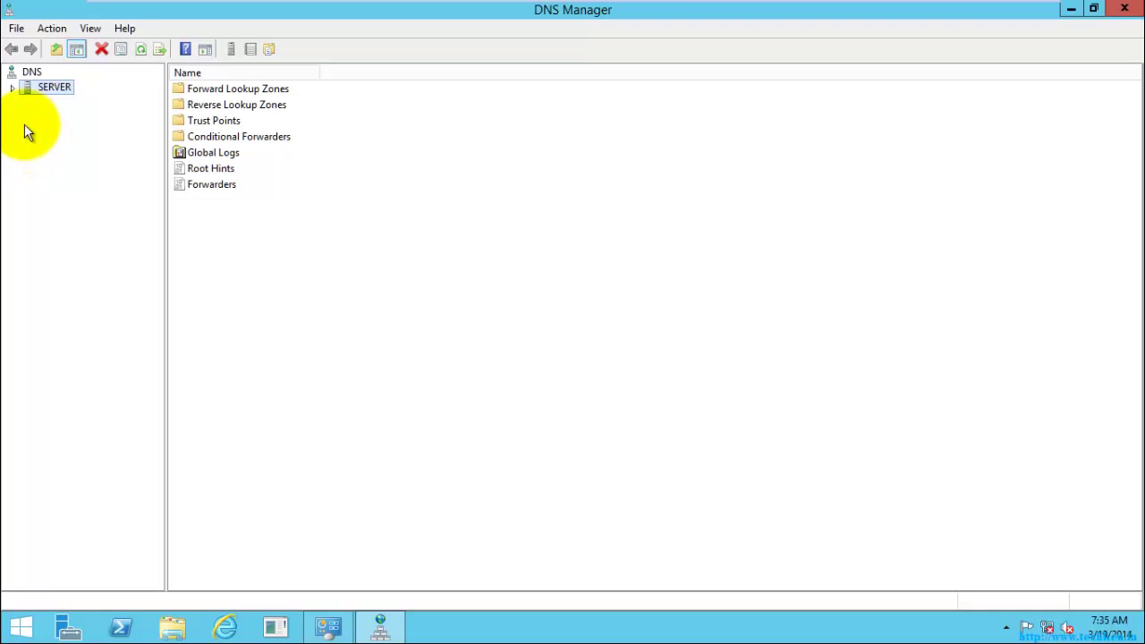
{"action": "left_click", "coordinate": [12, 87]}
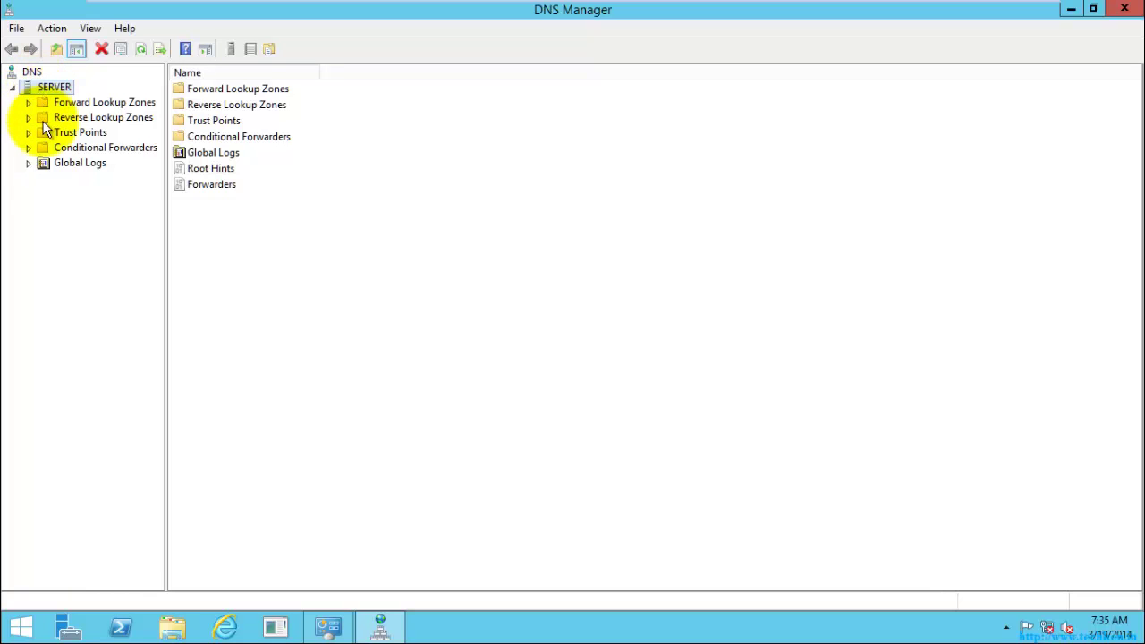
Minimize DNS Manager and open Active Directory Users and Computers from Administrative Tools.
{"action": "left_click", "coordinate": [1069, 11]}
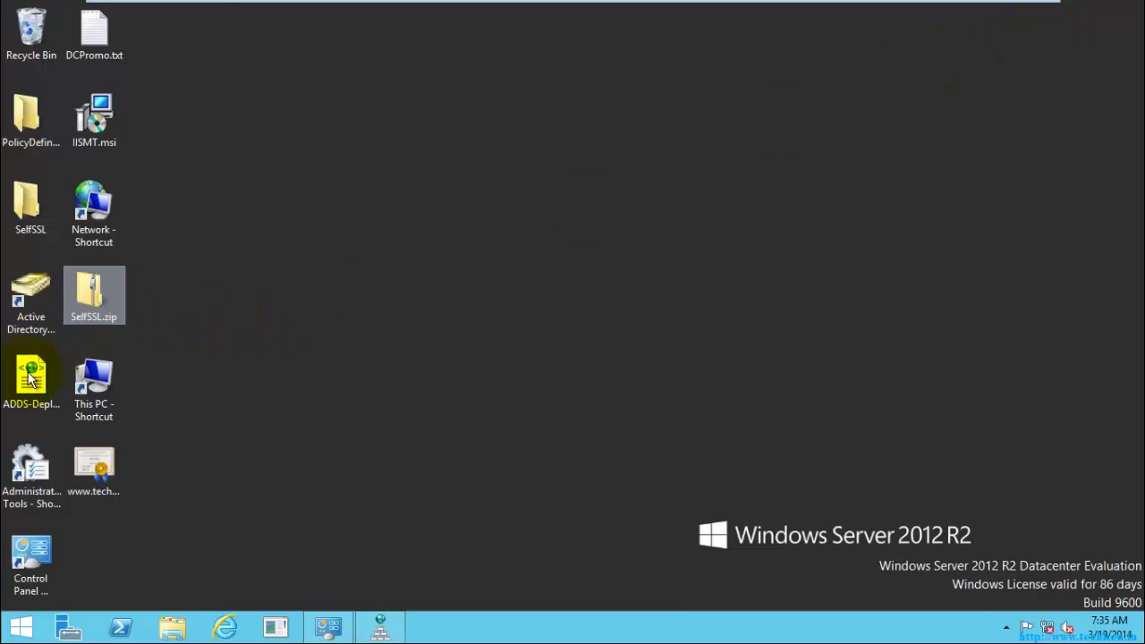
{"action": "double_click", "coordinate": [30, 468]}
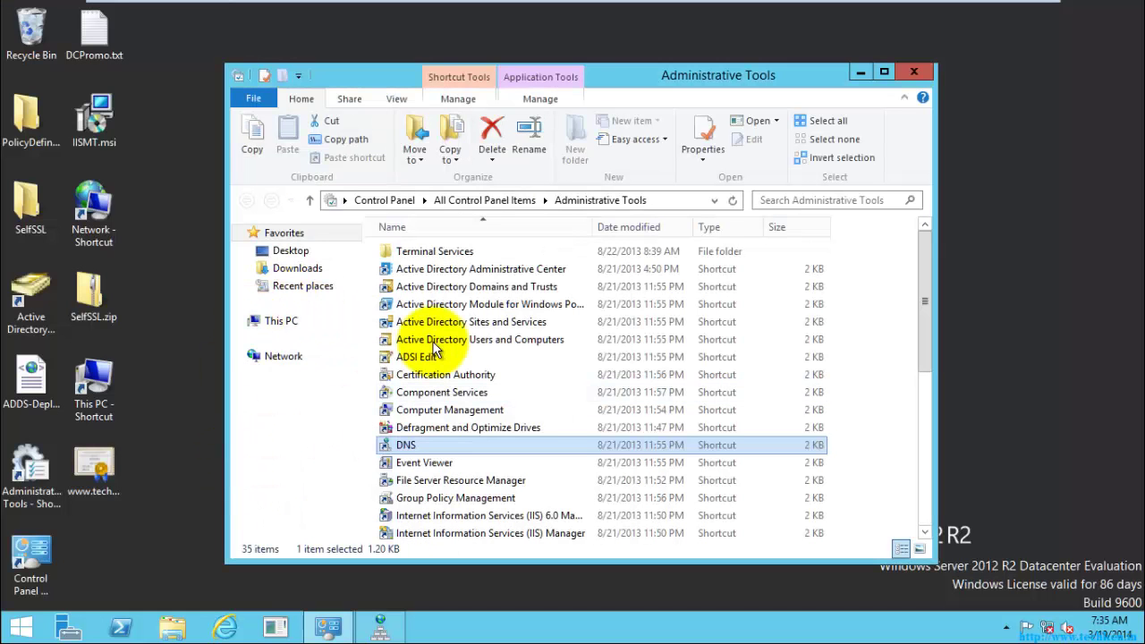
{"action": "double_click", "coordinate": [478, 342]}
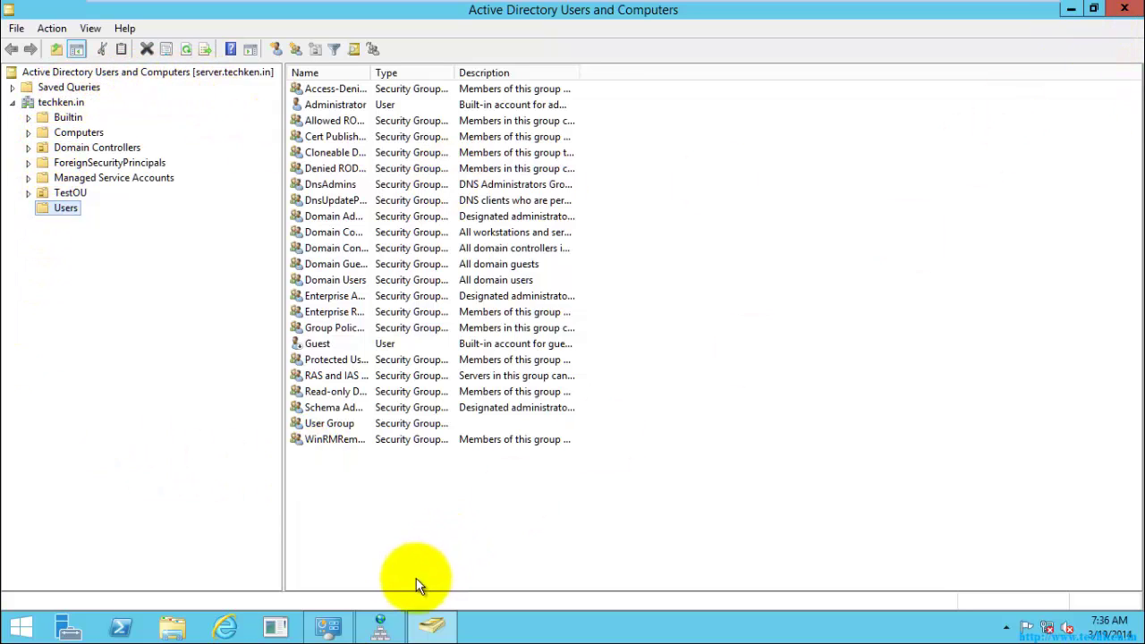
Return to DNS Manager and expand the techken.in zone under Forward Lookup Zones.
{"action": "left_click", "coordinate": [384, 631]}
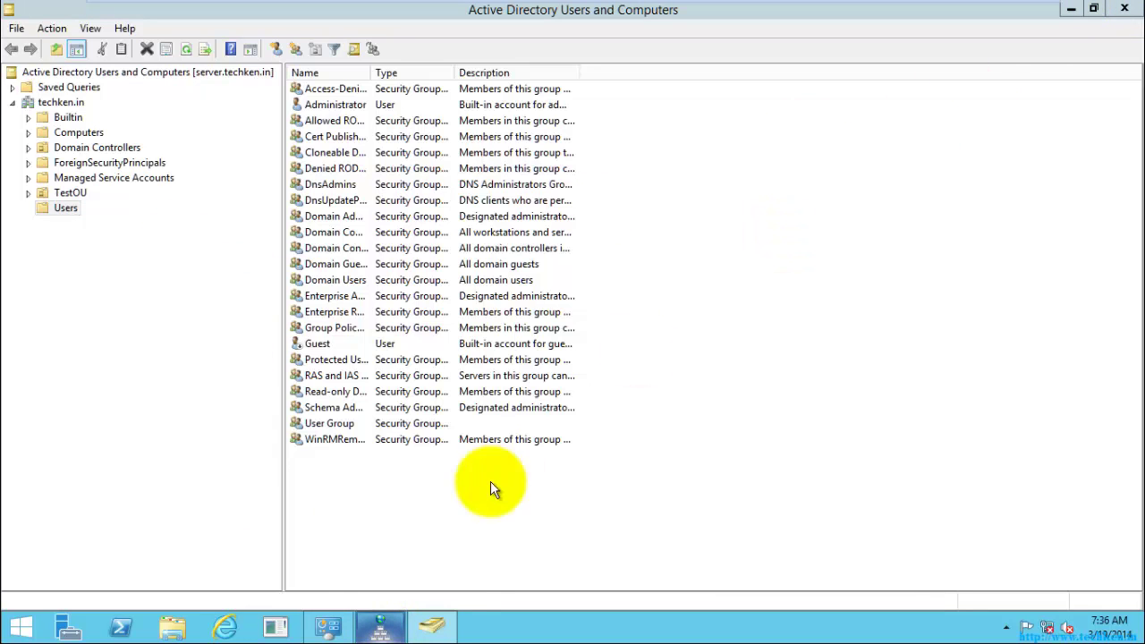
{"action": "left_click", "coordinate": [381, 626]}
{"action": "left_click", "coordinate": [384, 625]}
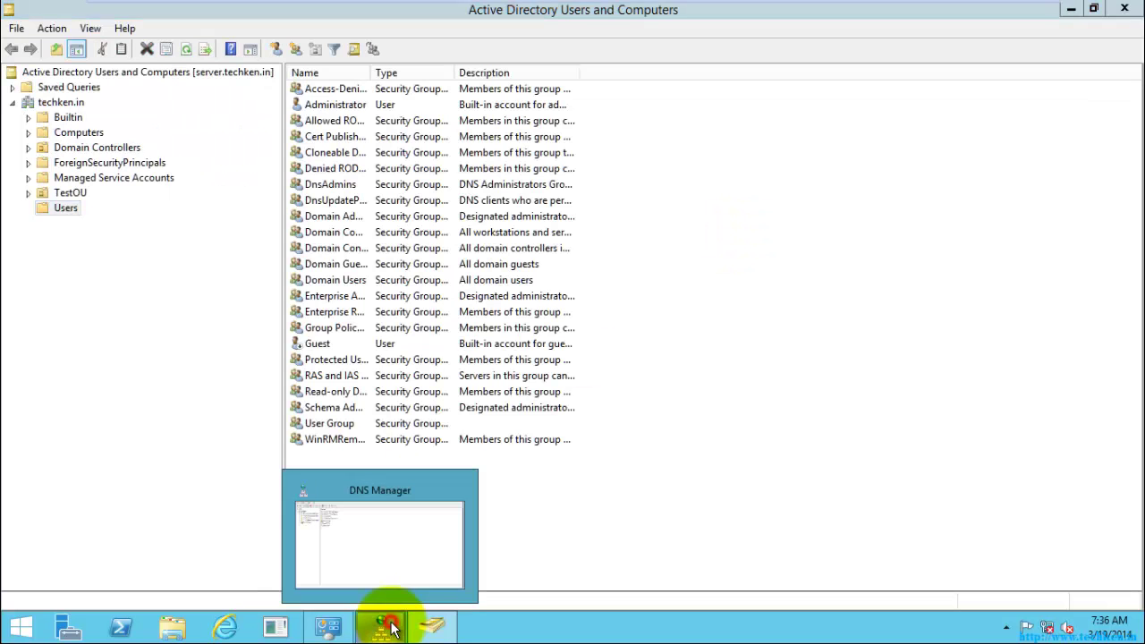
{"action": "left_click", "coordinate": [389, 627]}
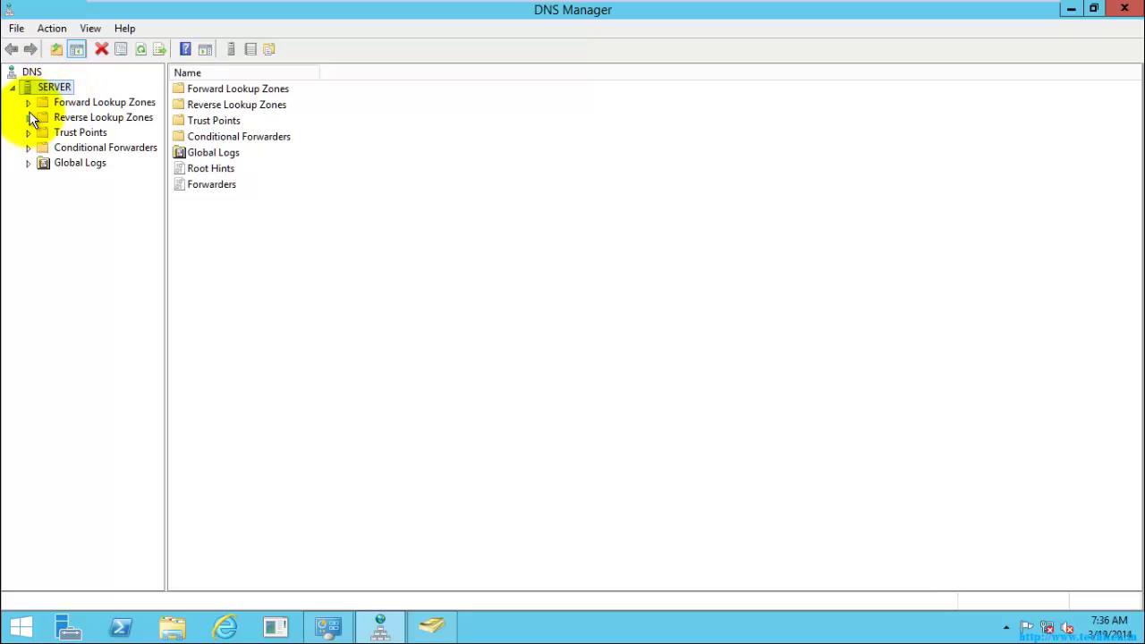
{"action": "left_click", "coordinate": [29, 104]}
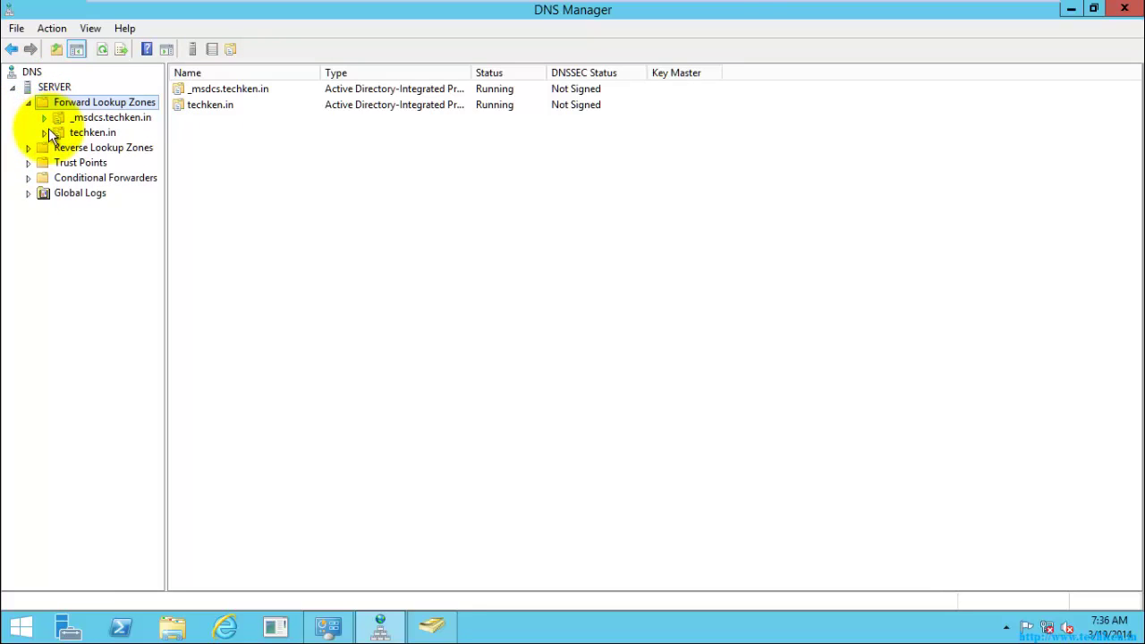
{"action": "left_click", "coordinate": [44, 132]}
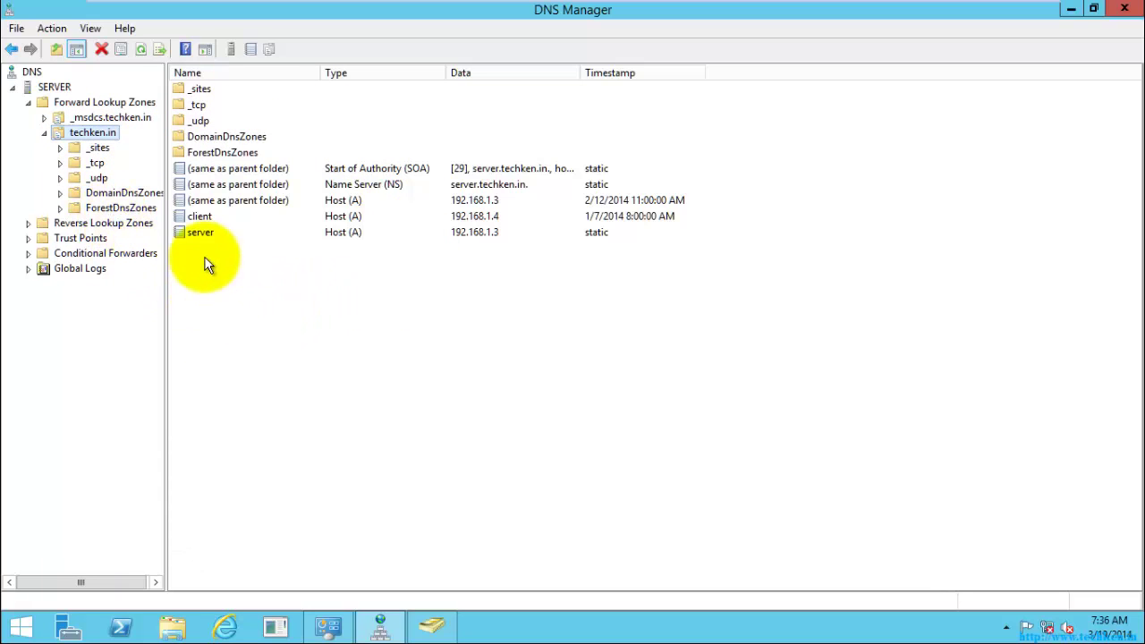
Examine the host, name server and Start of Authority records in the techken.in forward lookup zone.
{"action": "left_click", "coordinate": [341, 217]}
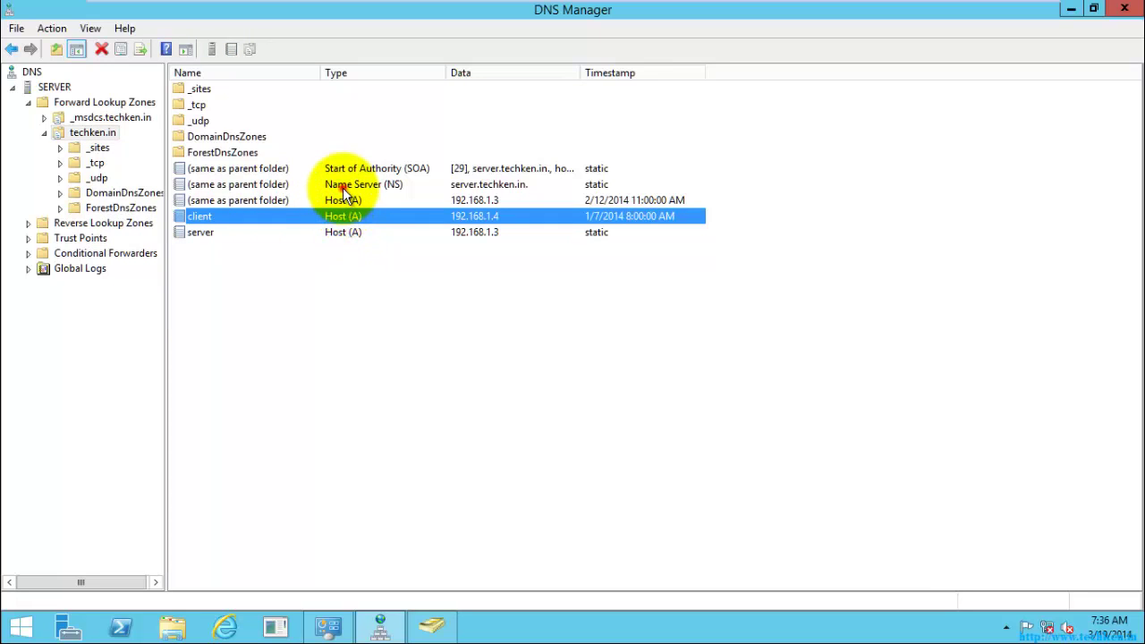
{"action": "left_click", "coordinate": [343, 185]}
{"action": "left_click", "coordinate": [340, 168]}
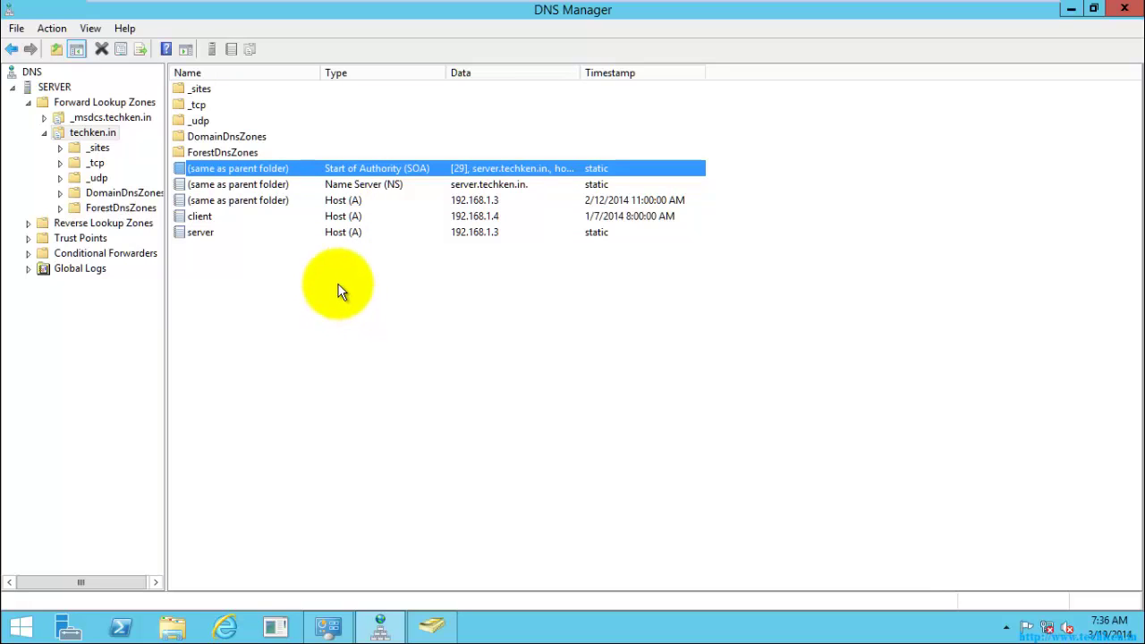
{"action": "left_click", "coordinate": [105, 102]}
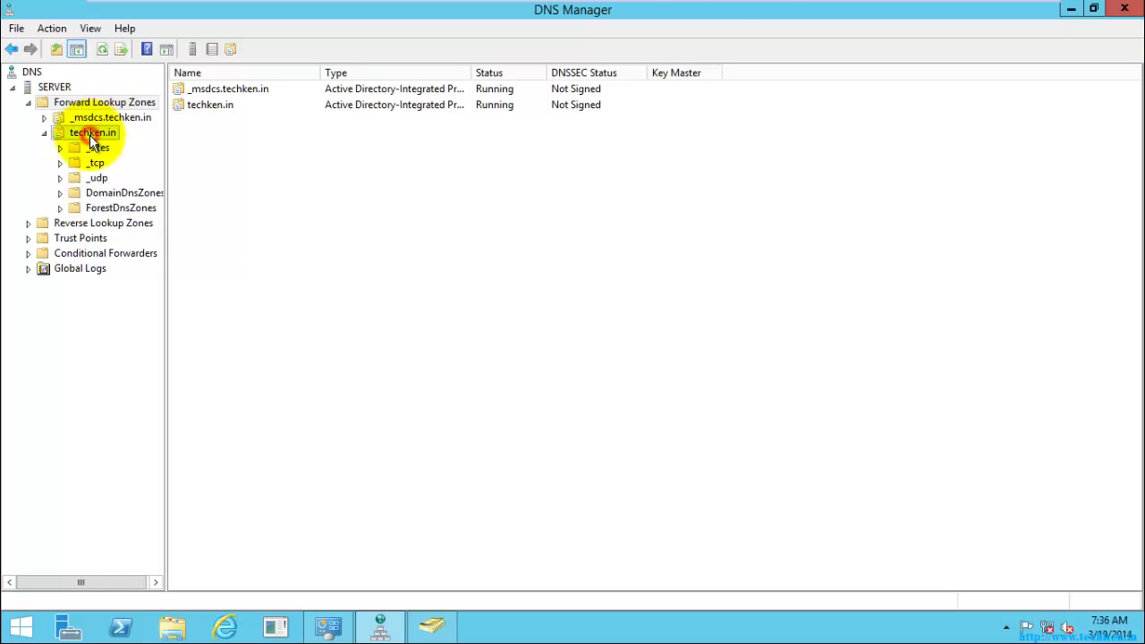
{"action": "left_click", "coordinate": [91, 133]}
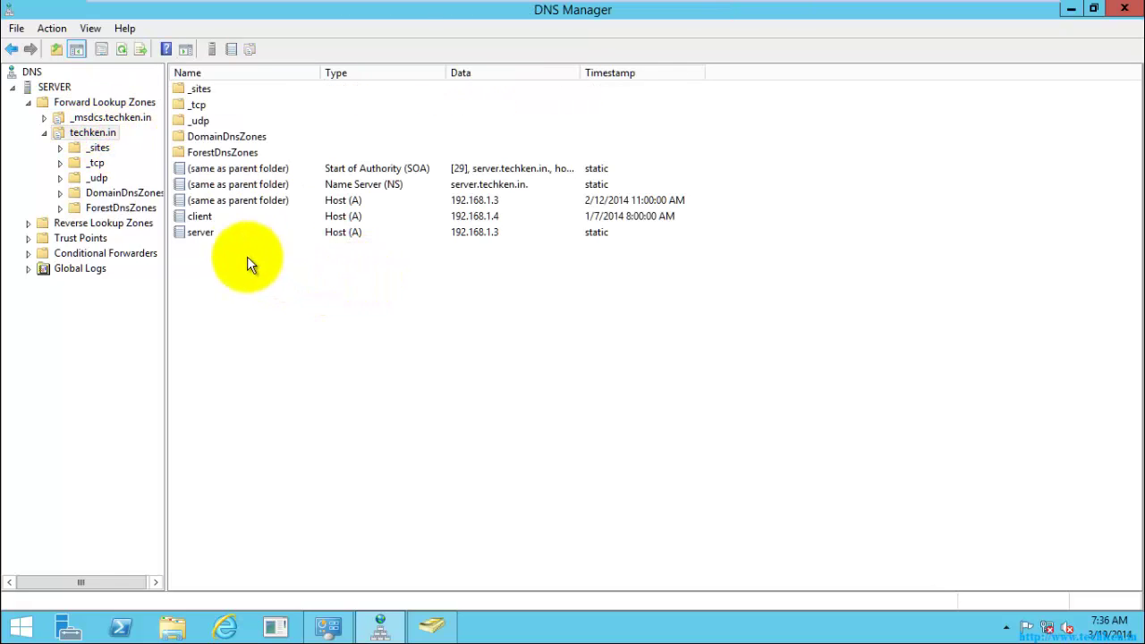
{"action": "left_click", "coordinate": [201, 235]}
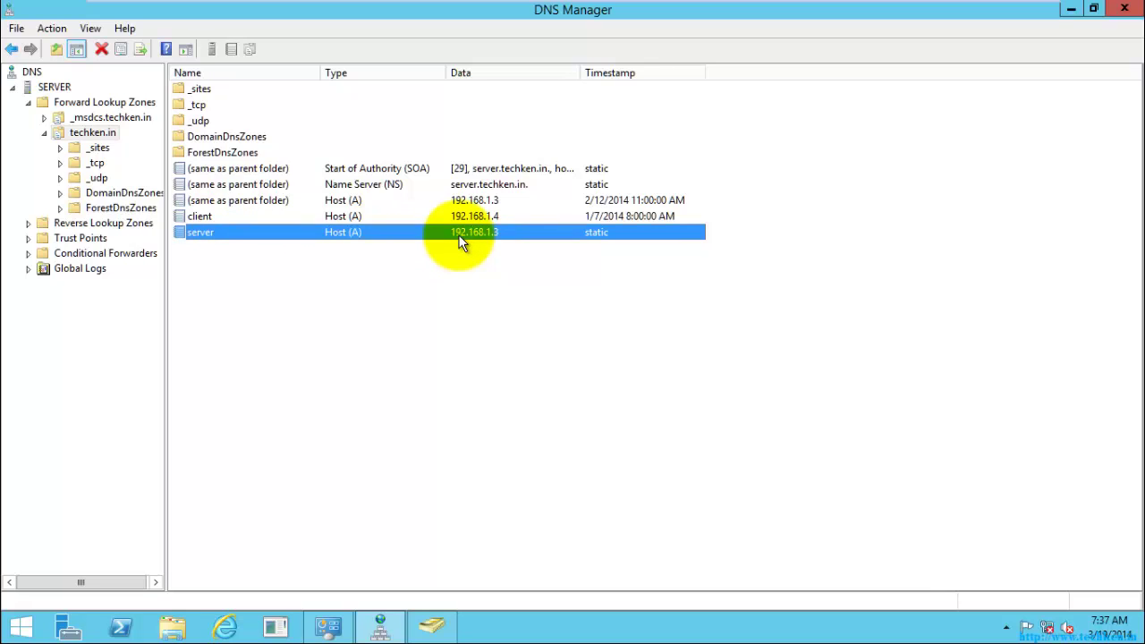
Open a Command Prompt, move its window below the DNS records, and ping the host "server".
{"action": "key", "text": "super+r"}
{"action": "key", "text": "Return"}
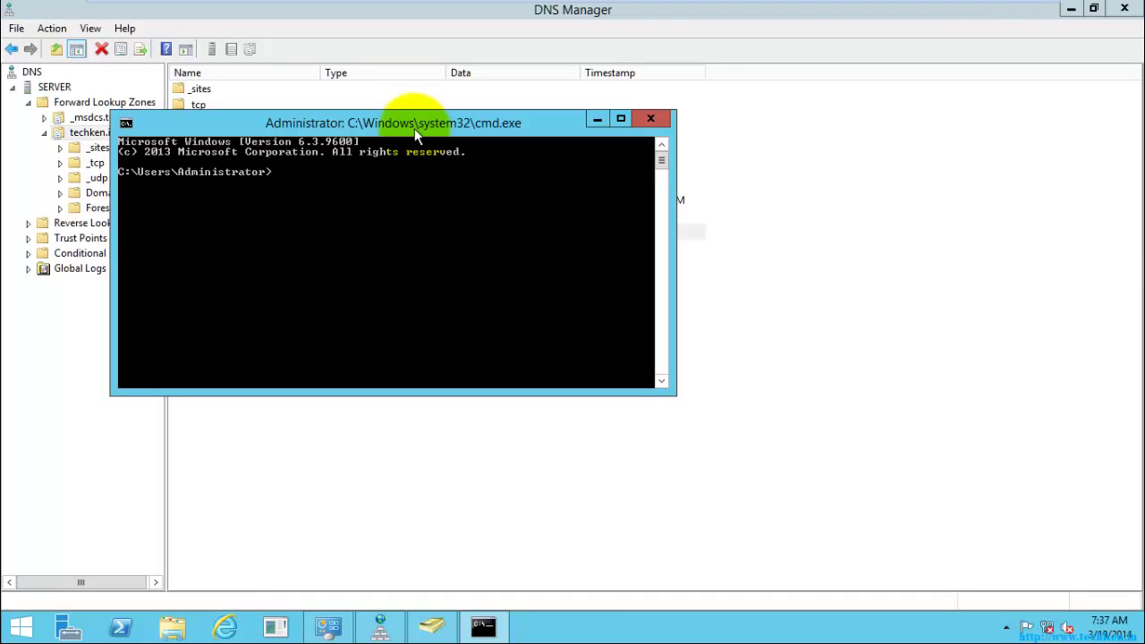
{"action": "left_click_drag", "start_coordinate": [283, 125], "coordinate": [483, 254]}
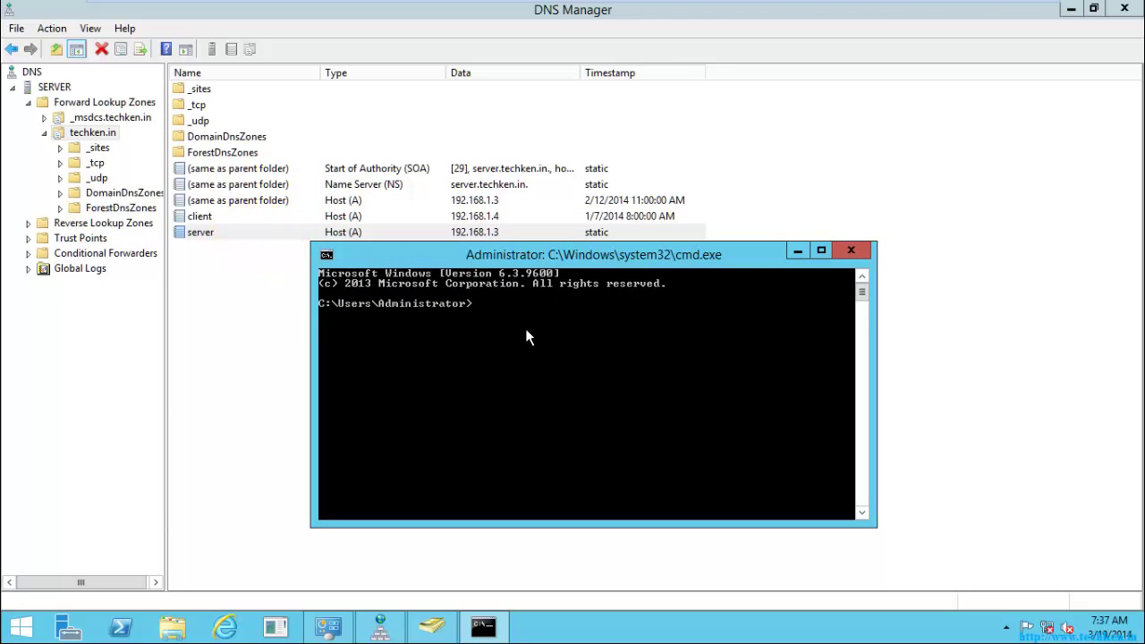
{"action": "type", "text": "ping server"}
{"action": "key", "text": "Return"}
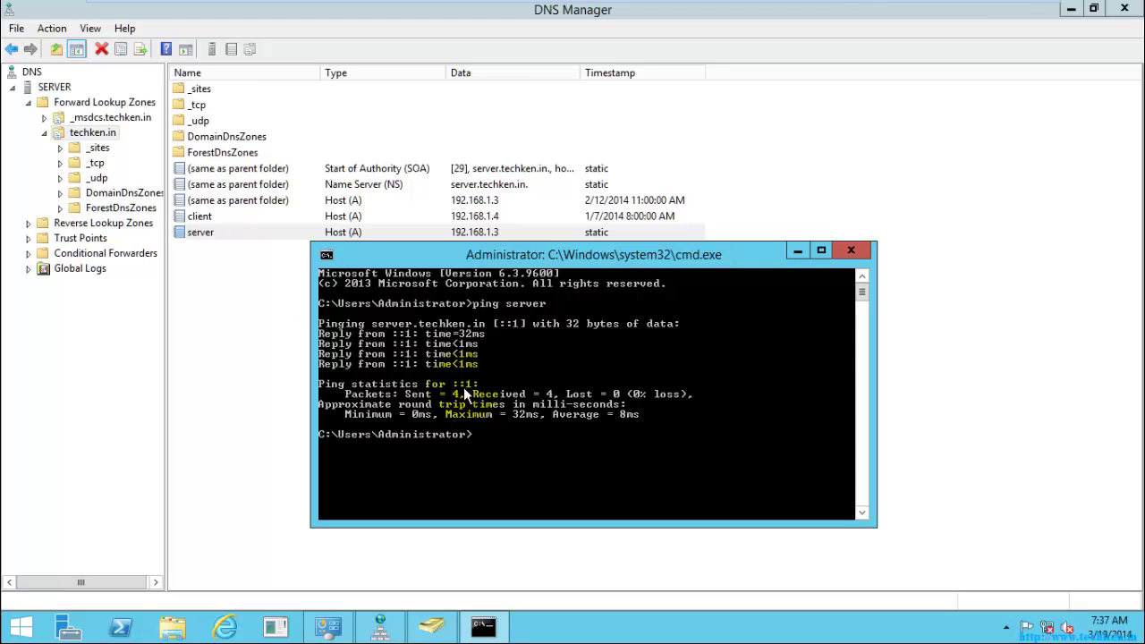
Ping the host "client" by name from the Command Prompt.
{"action": "type", "text": "ping server"}
{"action": "key", "text": "BackSpace"}
{"action": "key", "text": "BackSpace"}
{"action": "key", "text": "BackSpace"}
{"action": "key", "text": "BackSpace"}
{"action": "key", "text": "BackSpace"}
{"action": "key", "text": "BackSpace"}
{"action": "type", "text": "client"}
{"action": "key", "text": "Return"}
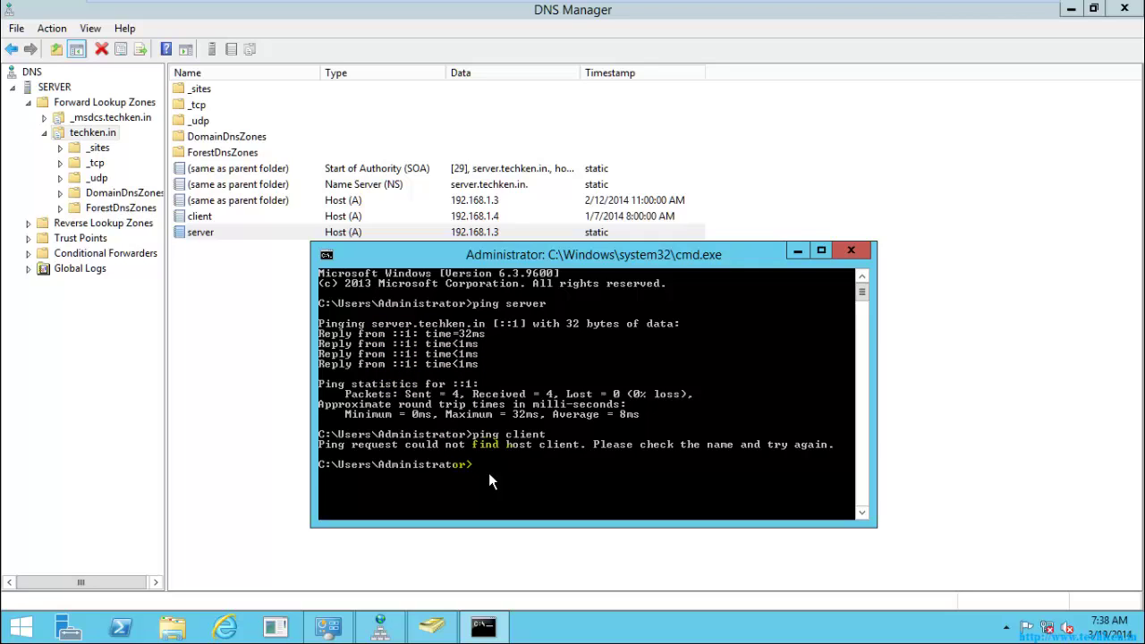
Ping the server by its fully qualified domain name, server.techken.in.
{"action": "type", "text": "ping client"}
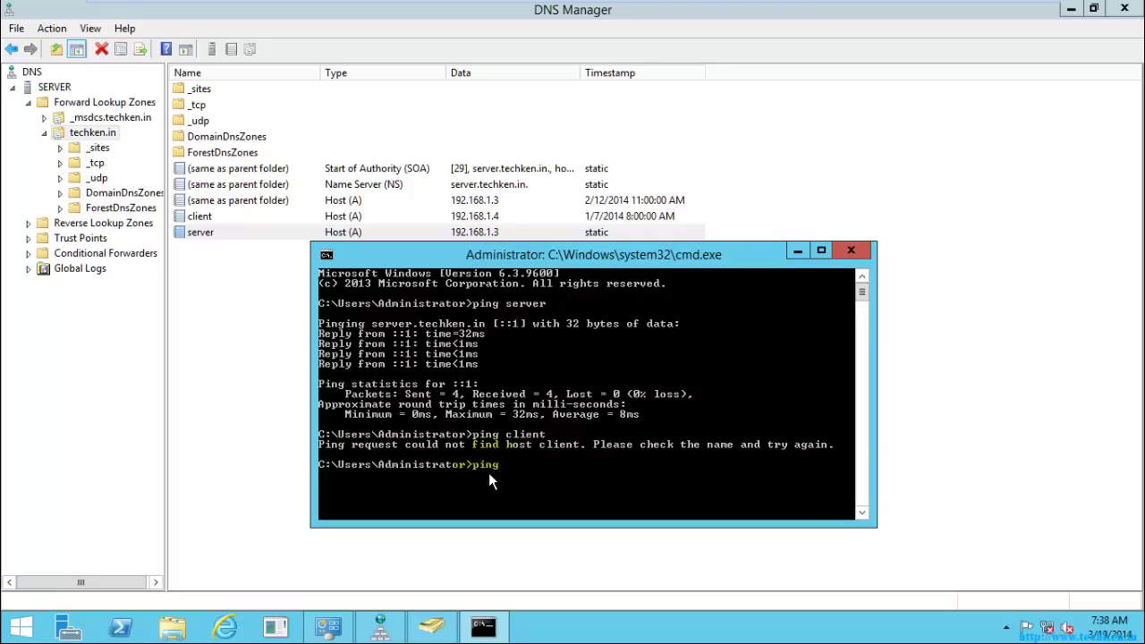
{"action": "type", "text": ".tech.in"}
{"action": "key", "text": "Return"}
{"action": "key", "text": "Up"}
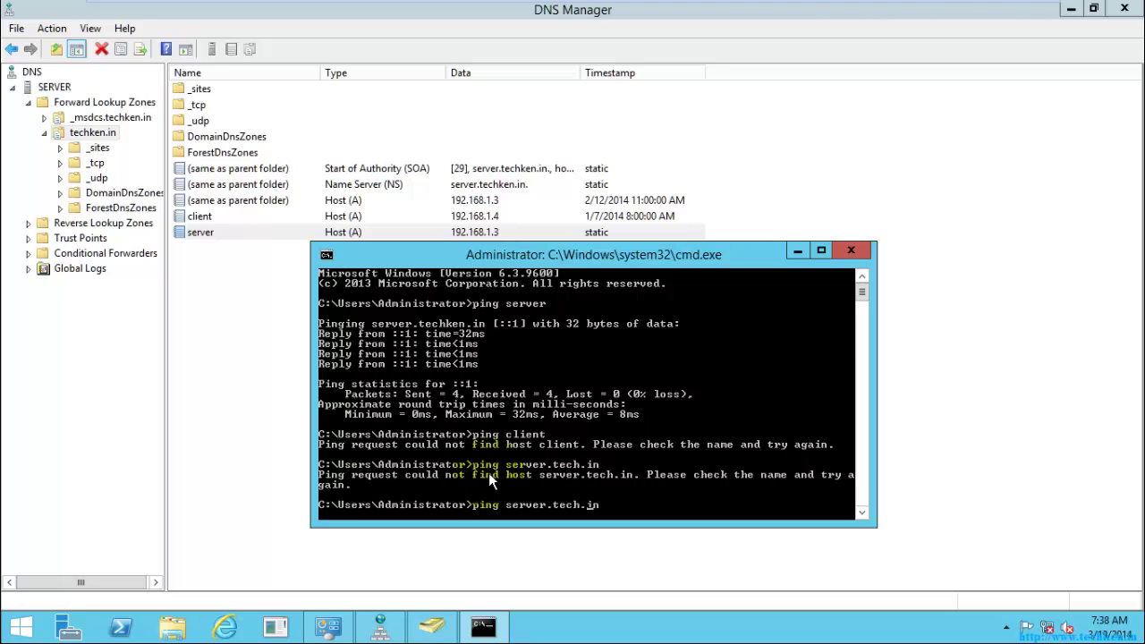
{"action": "type", "text": "ken"}
{"action": "key", "text": "Return"}
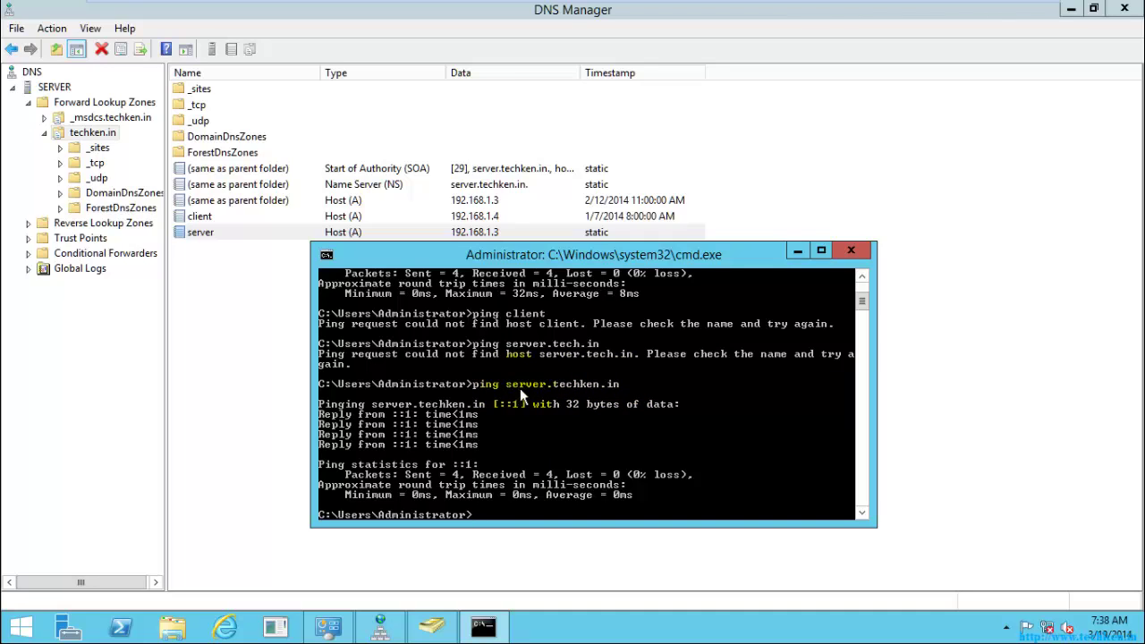
Close the Command Prompt and start a new zone under Forward Lookup Zones, advancing the wizard to the Zone Type page.
{"action": "left_click", "coordinate": [851, 252]}
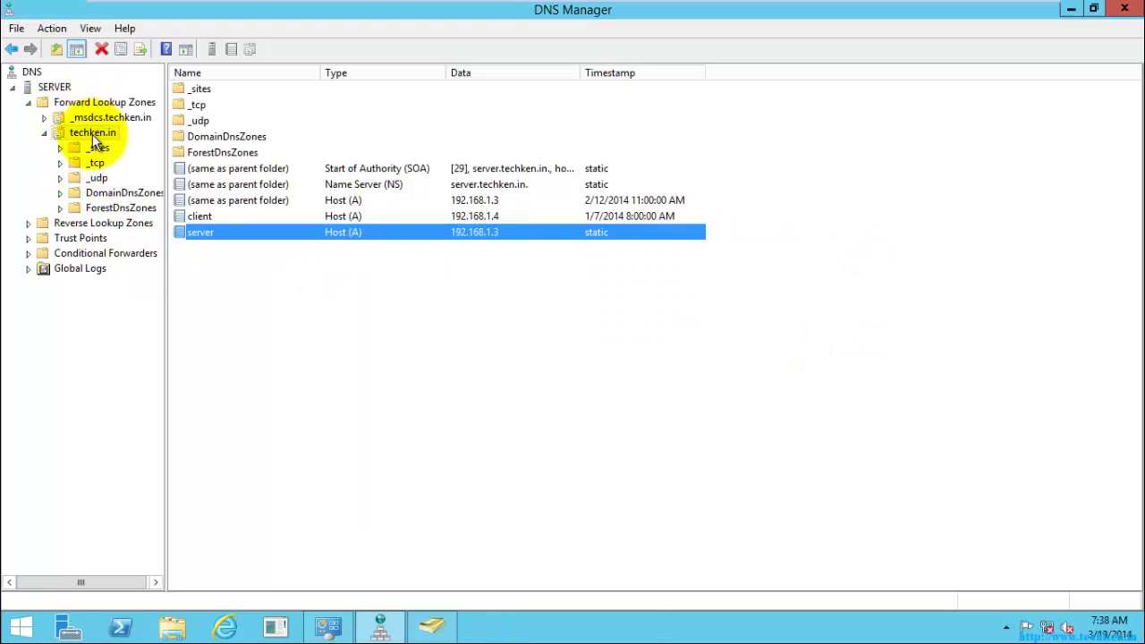
{"action": "left_click", "coordinate": [92, 134]}
{"action": "left_click", "coordinate": [99, 107]}
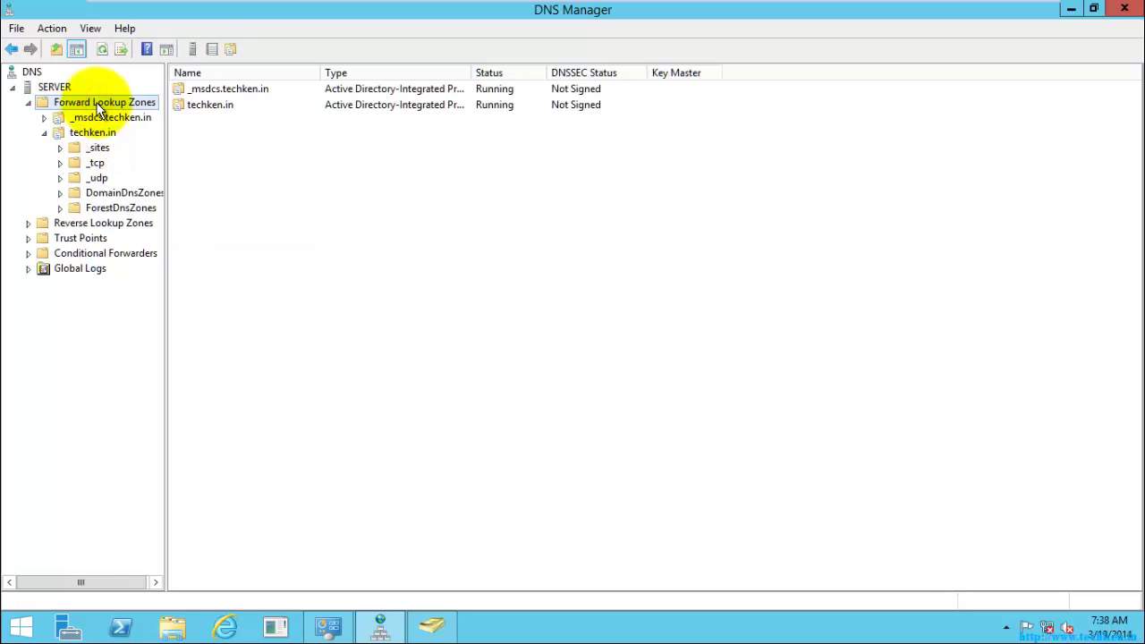
{"action": "right_click", "coordinate": [105, 106]}
{"action": "left_click", "coordinate": [143, 112]}
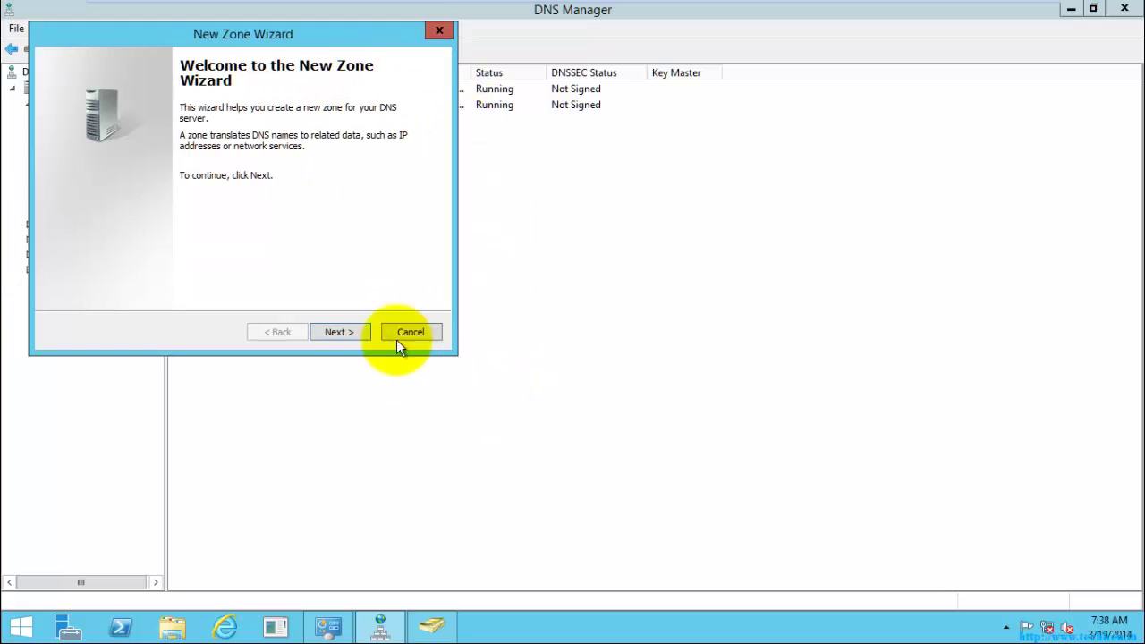
{"action": "left_click", "coordinate": [347, 331]}
{"action": "left_click", "coordinate": [208, 32]}
{"action": "left_click_drag", "start_coordinate": [243, 49], "coordinate": [556, 143]}
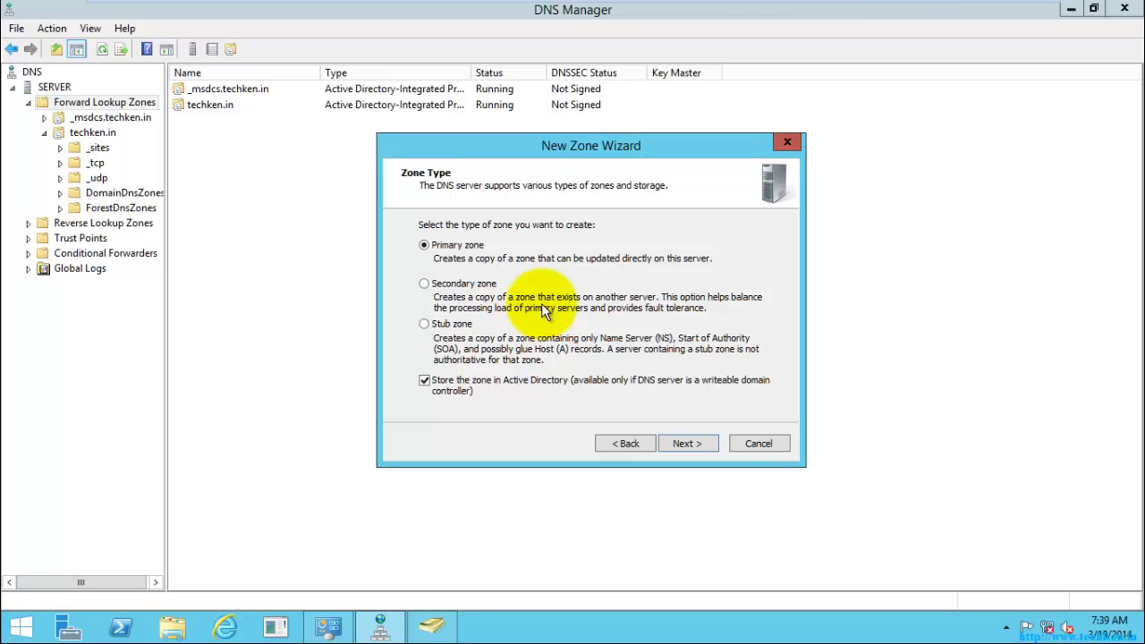
Try the secondary and stub zone types, settle on a primary zone not stored in Active Directory, and continue to the zone name.
{"action": "left_click", "coordinate": [426, 284]}
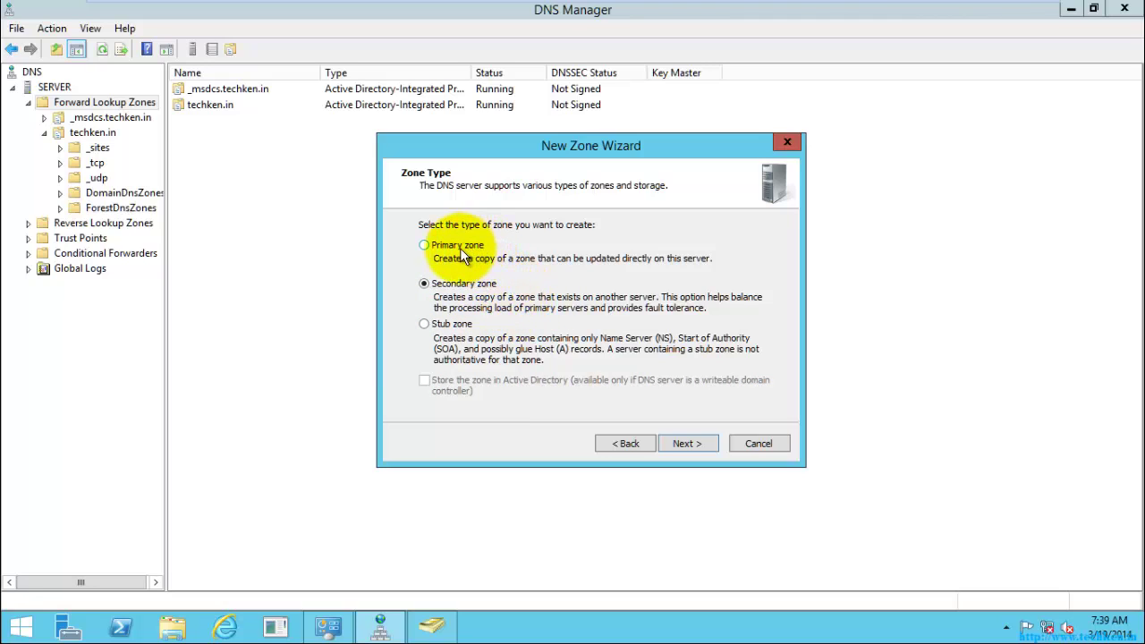
{"action": "left_click", "coordinate": [424, 324]}
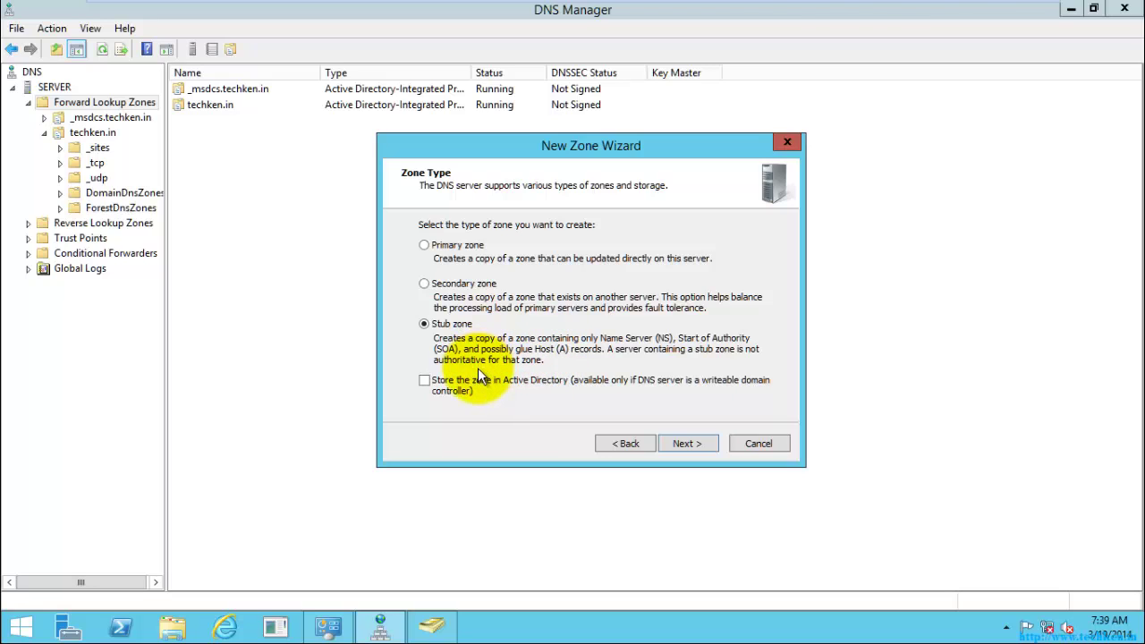
{"action": "left_click", "coordinate": [423, 283]}
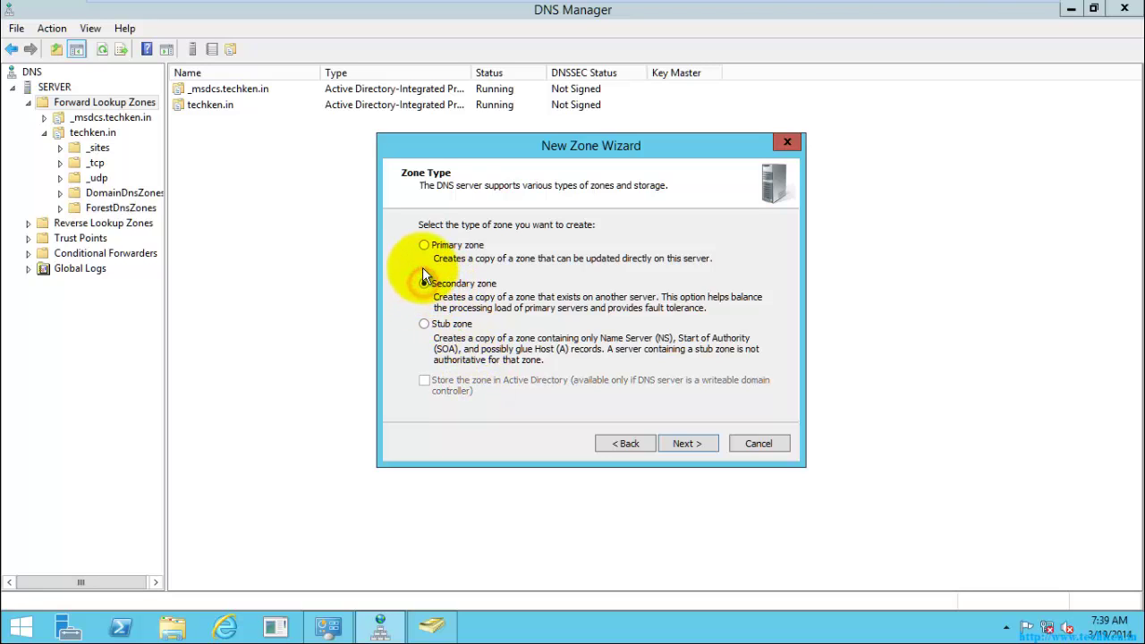
{"action": "left_click", "coordinate": [425, 246]}
{"action": "left_click", "coordinate": [423, 284]}
{"action": "left_click", "coordinate": [421, 244]}
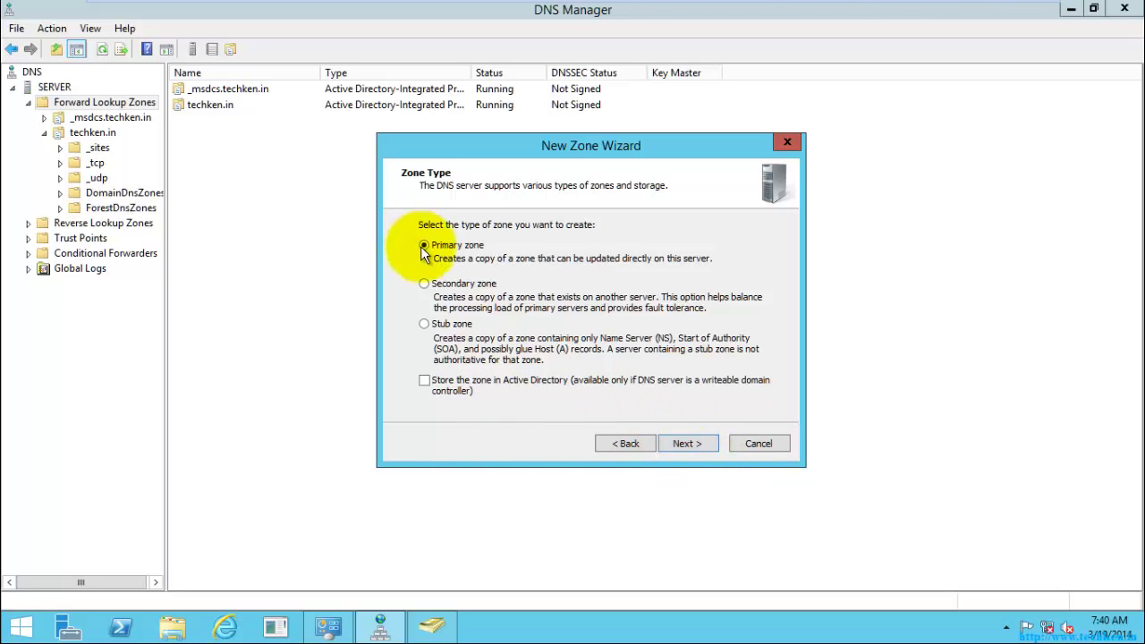
{"action": "left_click", "coordinate": [685, 443]}
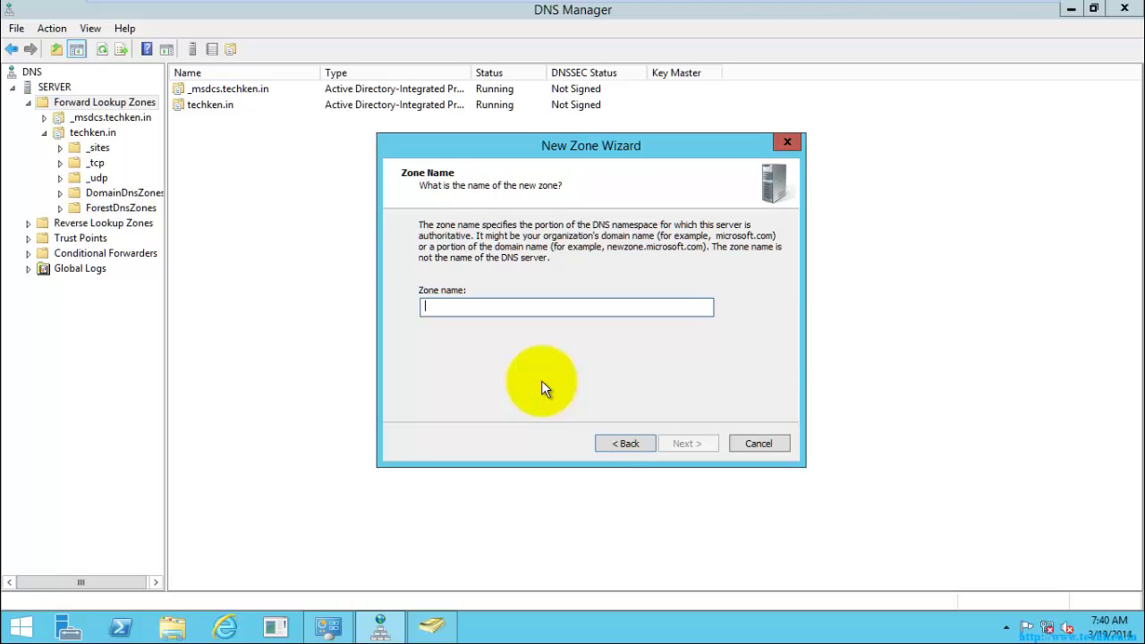
Name the new zone Test and keep Test.dns as the new zone file name.
{"action": "type", "text": "Test"}
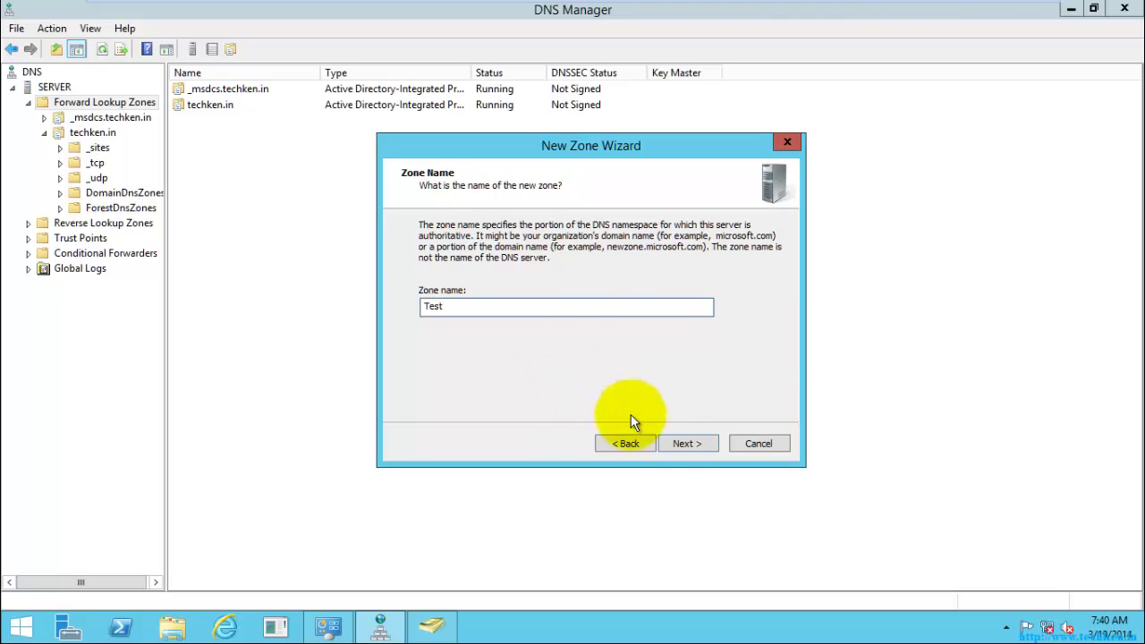
{"action": "left_click", "coordinate": [675, 443]}
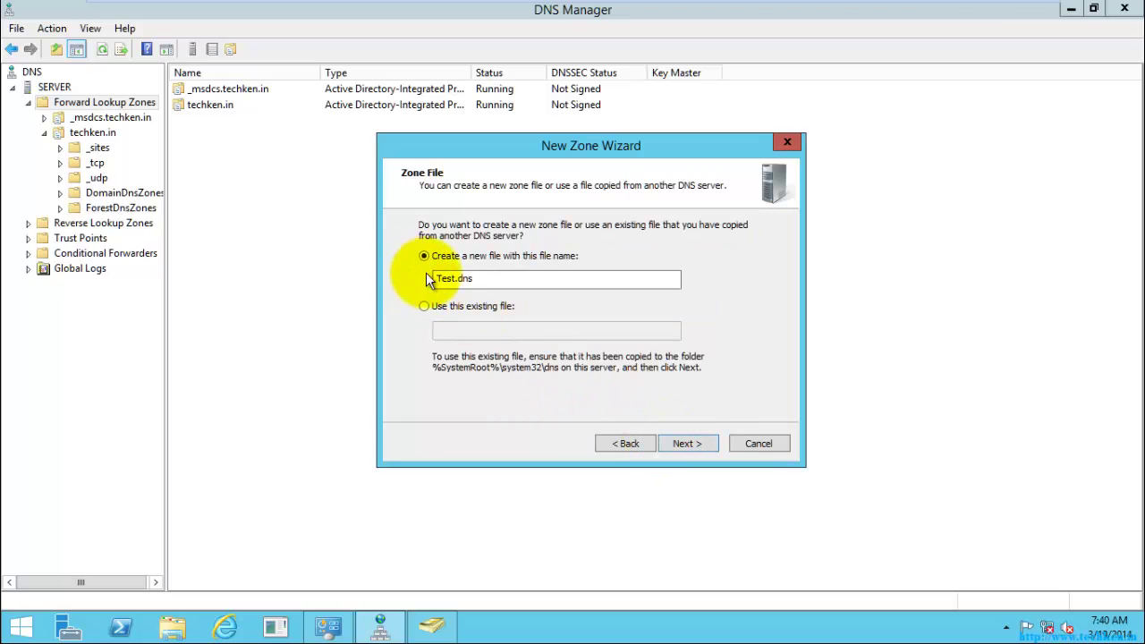
{"action": "left_click", "coordinate": [484, 279]}
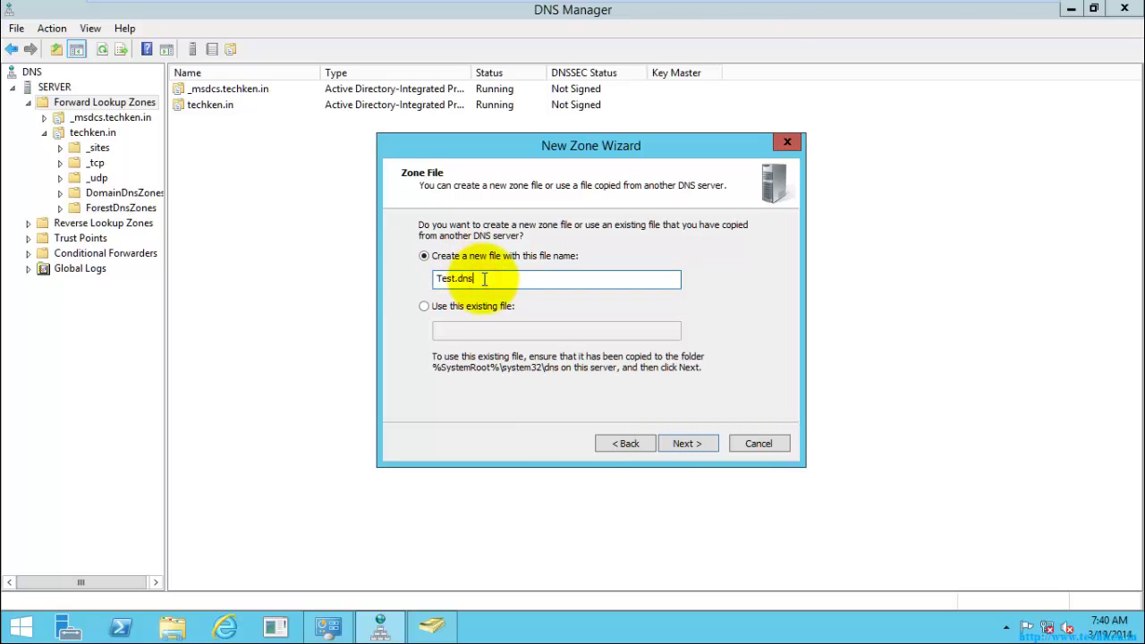
{"action": "left_click_drag", "start_coordinate": [484, 279], "coordinate": [427, 278]}
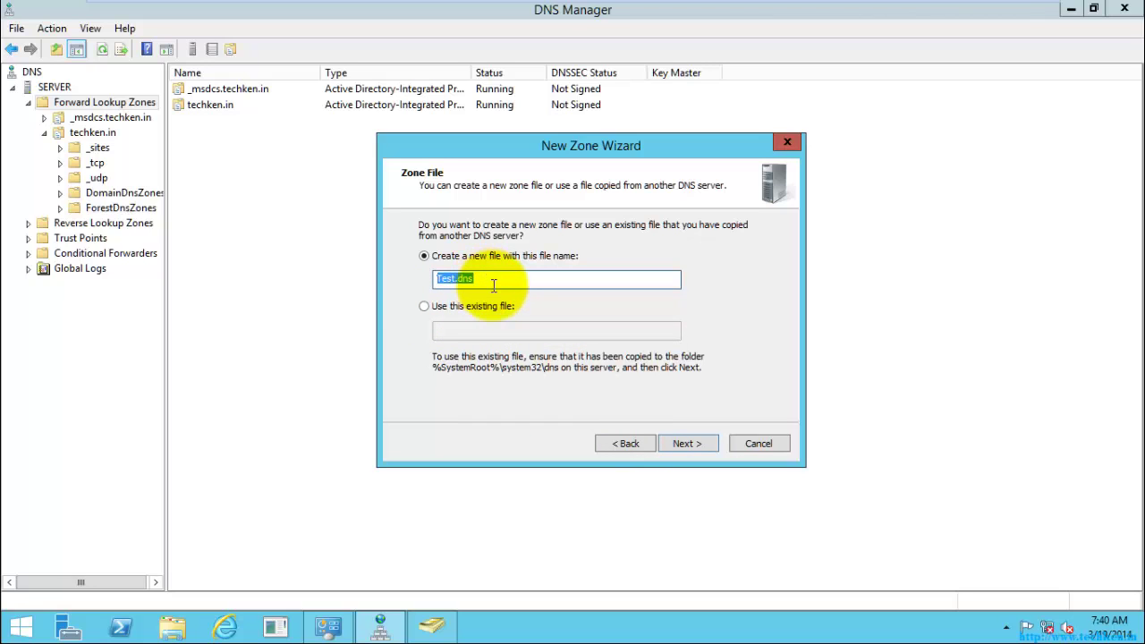
{"action": "left_click", "coordinate": [693, 442]}
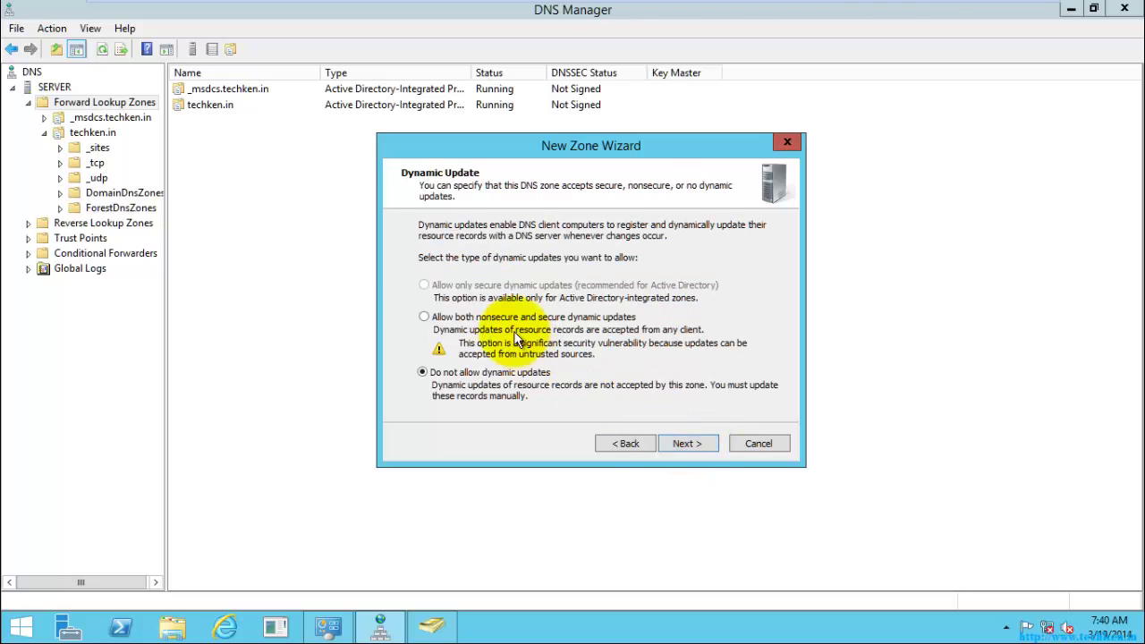
Allow both nonsecure and secure dynamic updates for the Test zone and finish creating it.
{"action": "left_click", "coordinate": [425, 319]}
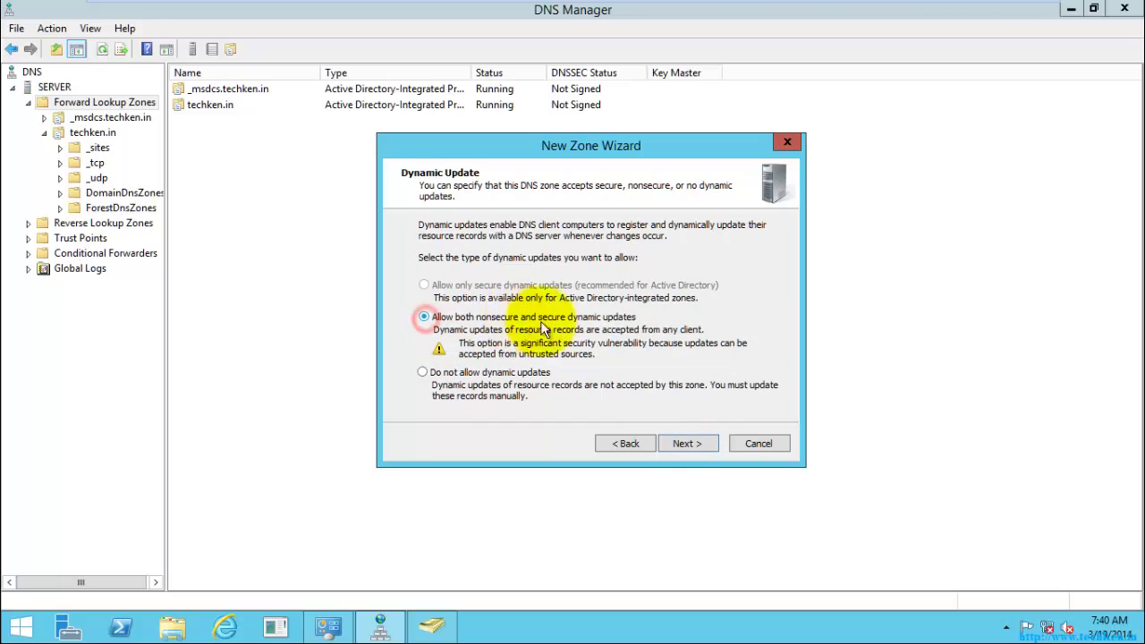
{"action": "left_click", "coordinate": [687, 442]}
{"action": "left_click", "coordinate": [688, 441]}
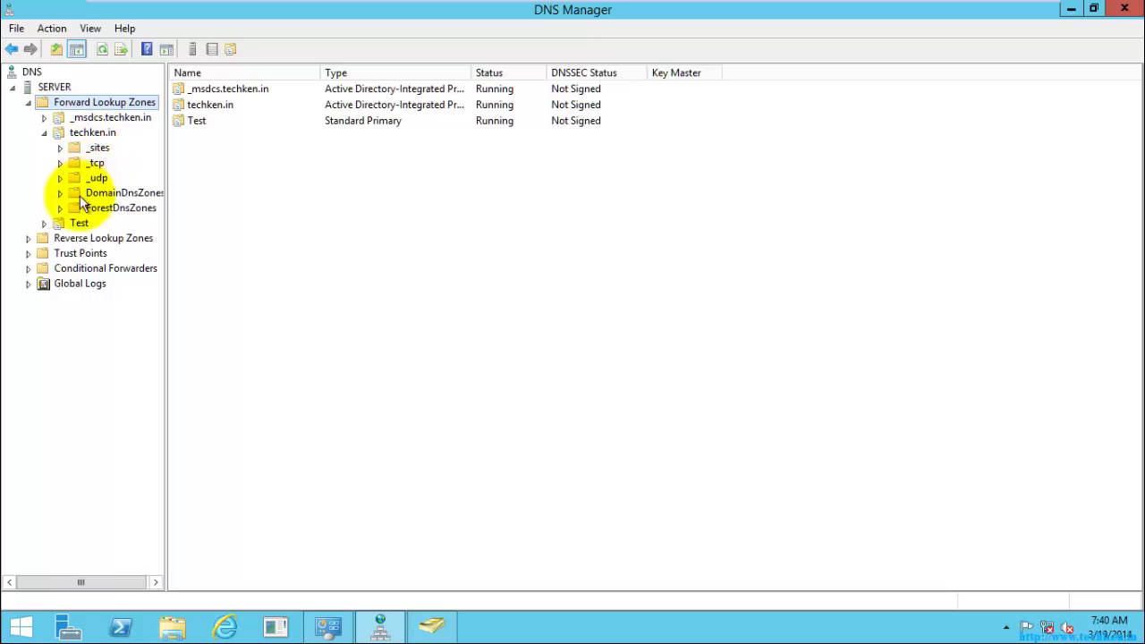
Add a host record named google with IP address 10.0.0.10 to the Test zone and select it.
{"action": "left_click", "coordinate": [80, 223]}
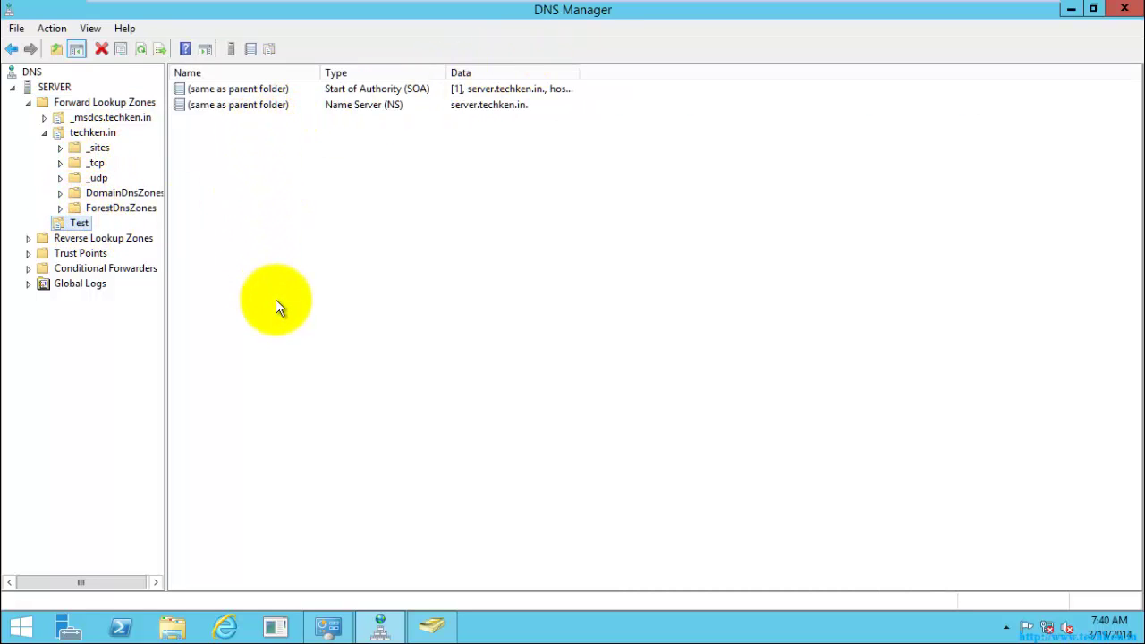
{"action": "left_click", "coordinate": [248, 190]}
{"action": "right_click", "coordinate": [248, 189]}
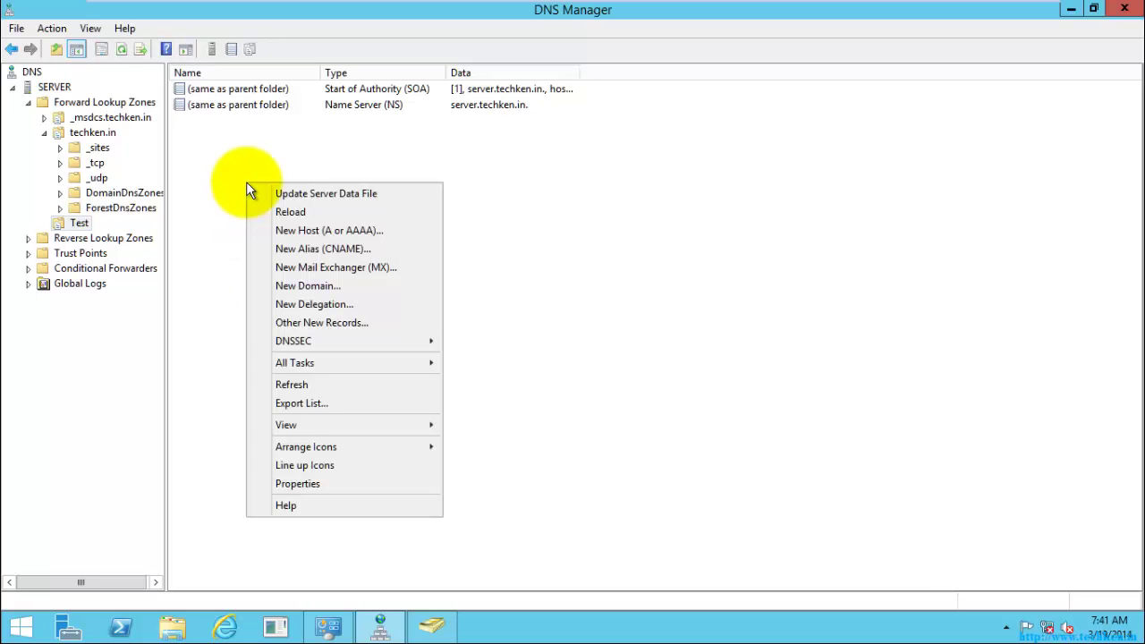
{"action": "left_click", "coordinate": [291, 233]}
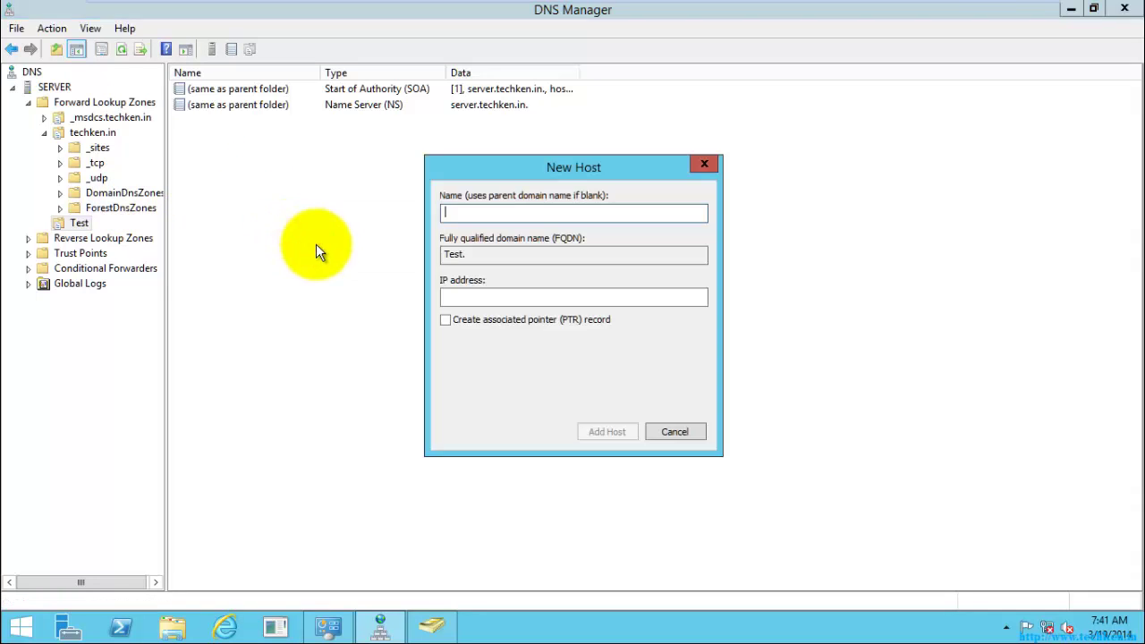
{"action": "left_click", "coordinate": [460, 215]}
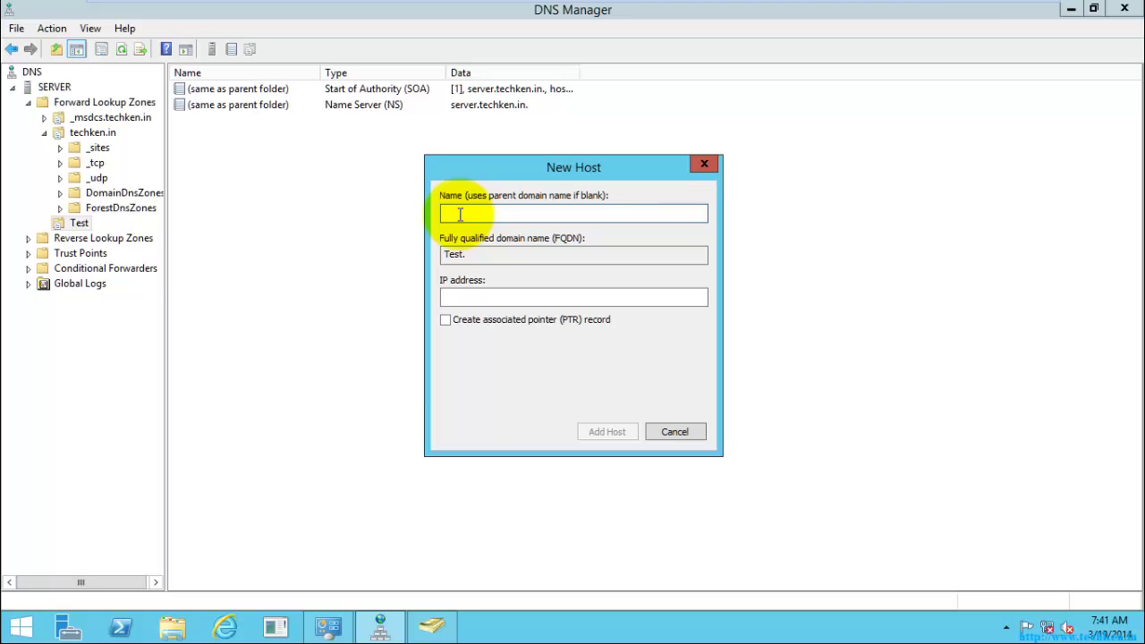
{"action": "type", "text": "google"}
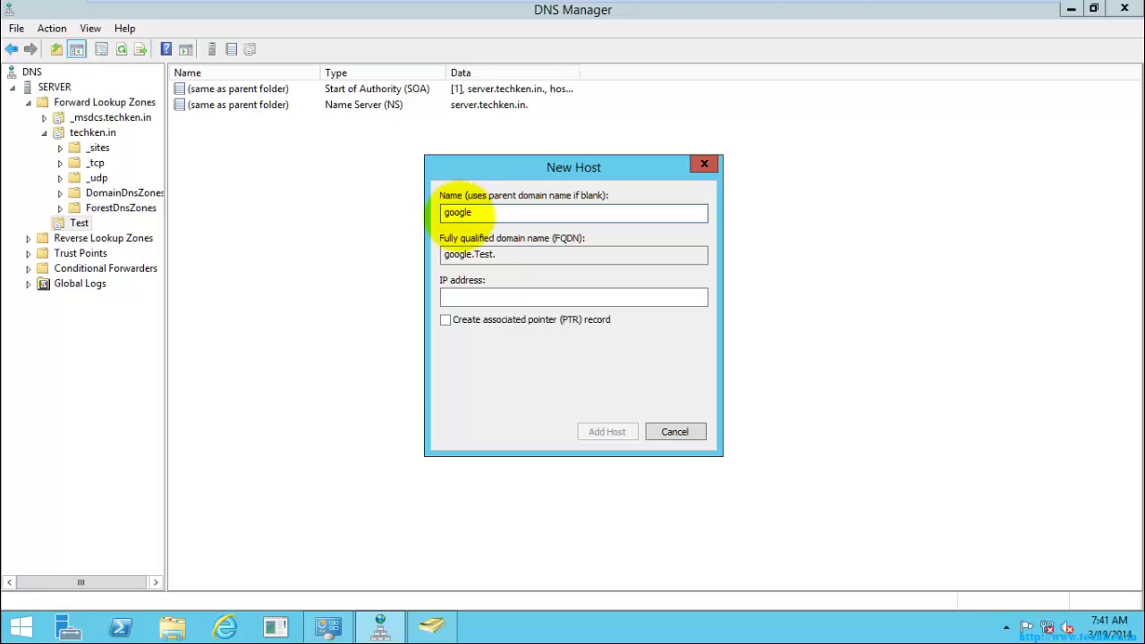
{"action": "left_click", "coordinate": [475, 296]}
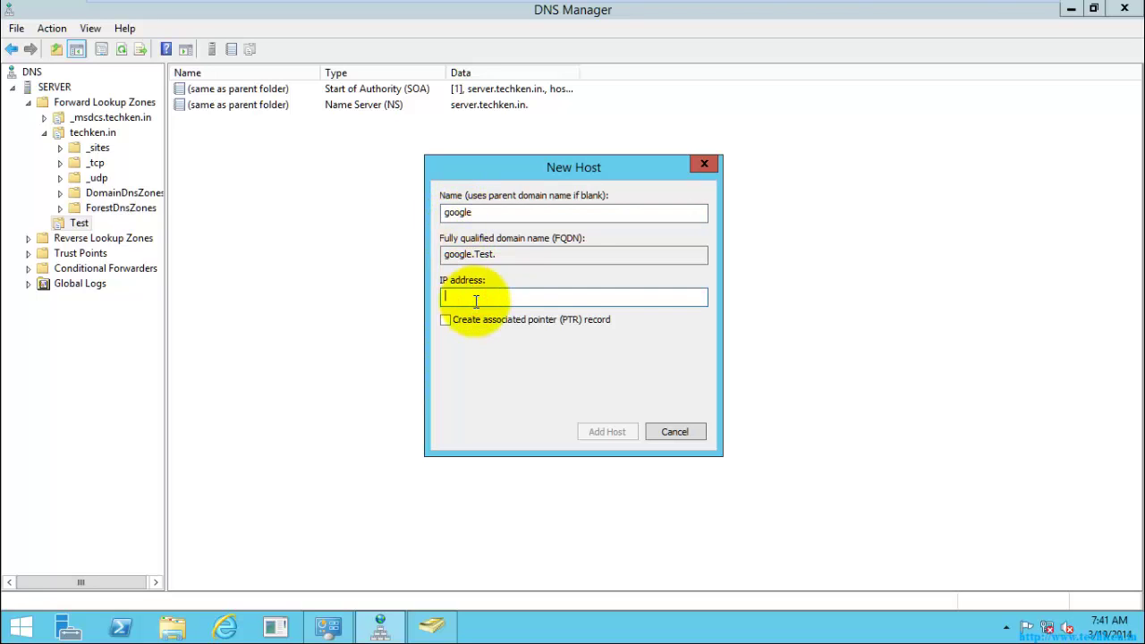
{"action": "type", "text": "10.0.0.10"}
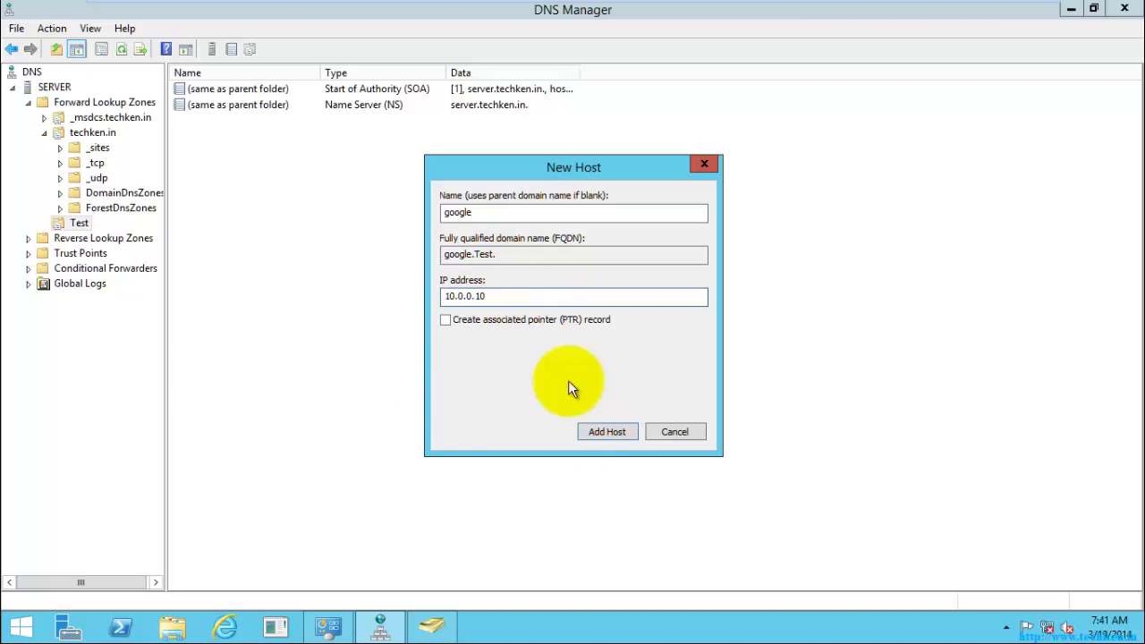
{"action": "left_click", "coordinate": [604, 433]}
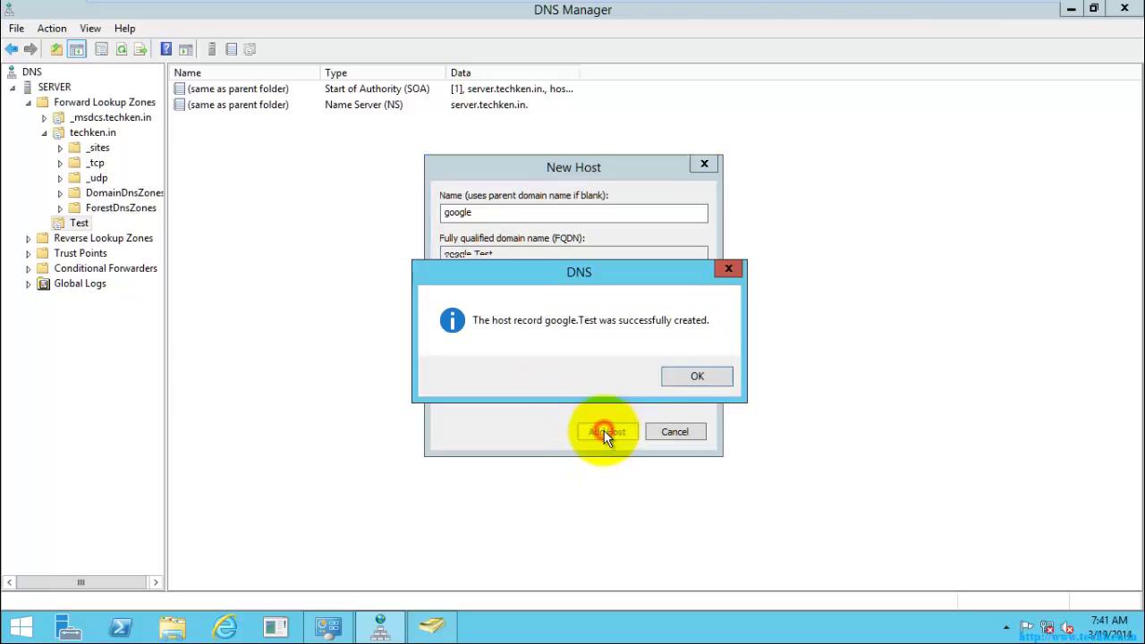
{"action": "left_click", "coordinate": [697, 376]}
{"action": "left_click", "coordinate": [674, 431]}
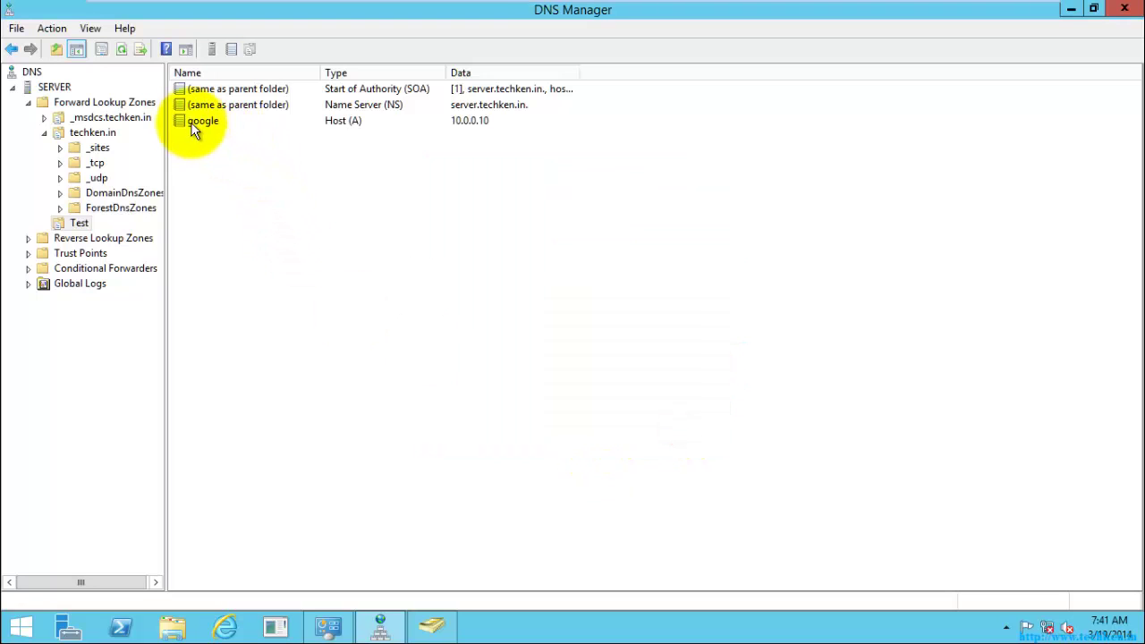
{"action": "left_click", "coordinate": [197, 121]}
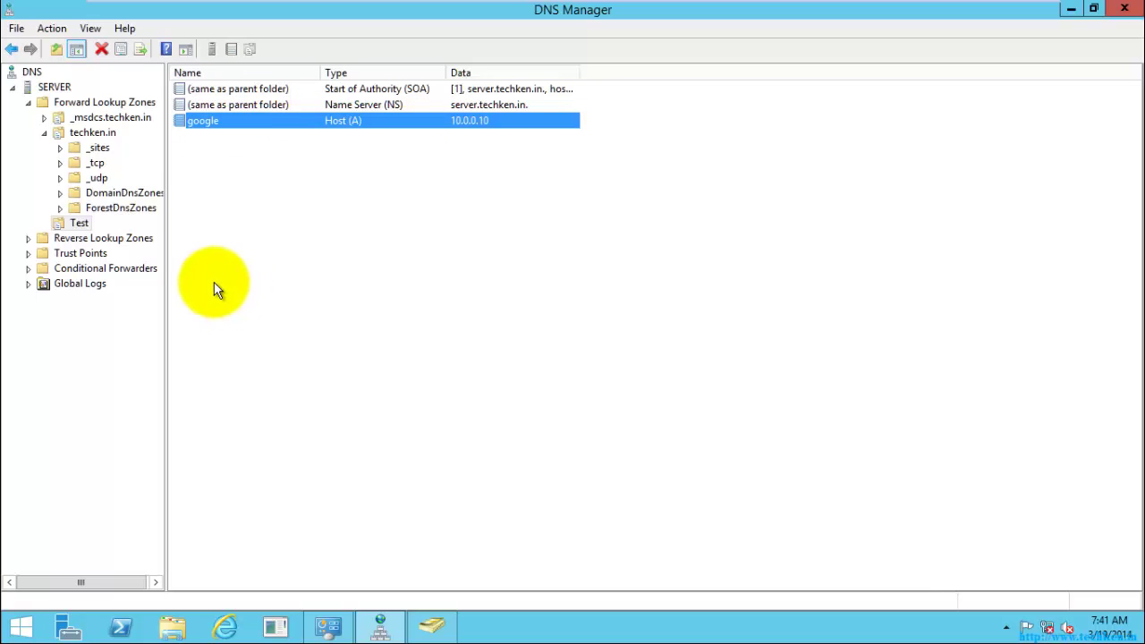
Fill in the name google for a new host record in the techken.in zone, then cancel without adding it.
{"action": "left_click", "coordinate": [87, 134]}
{"action": "left_click", "coordinate": [256, 322]}
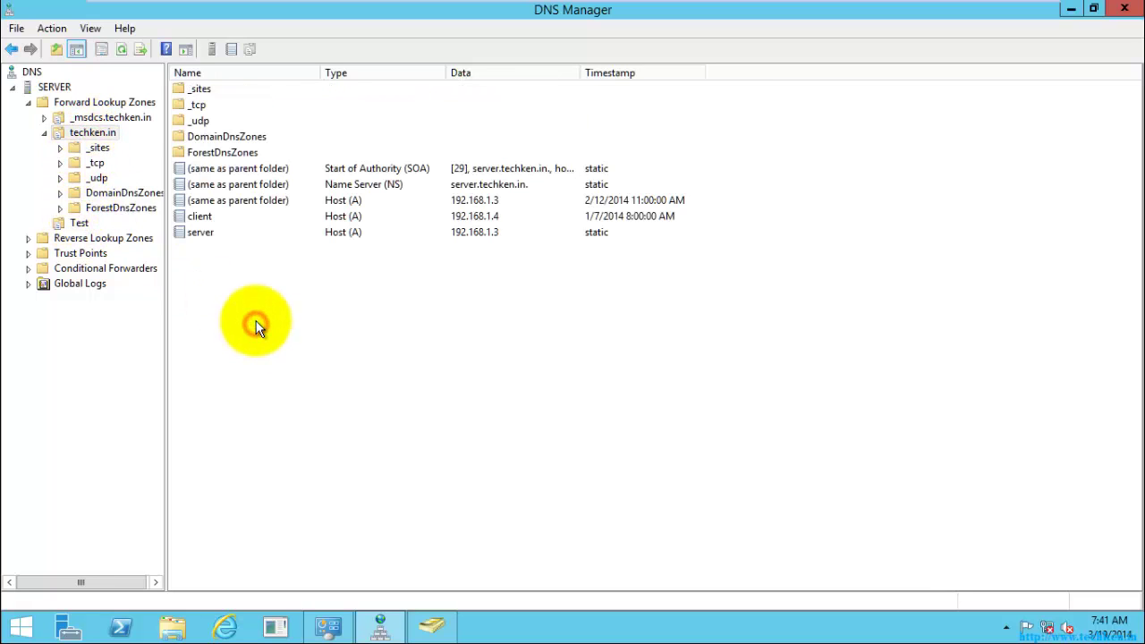
{"action": "left_click", "coordinate": [93, 133]}
{"action": "right_click", "coordinate": [237, 276]}
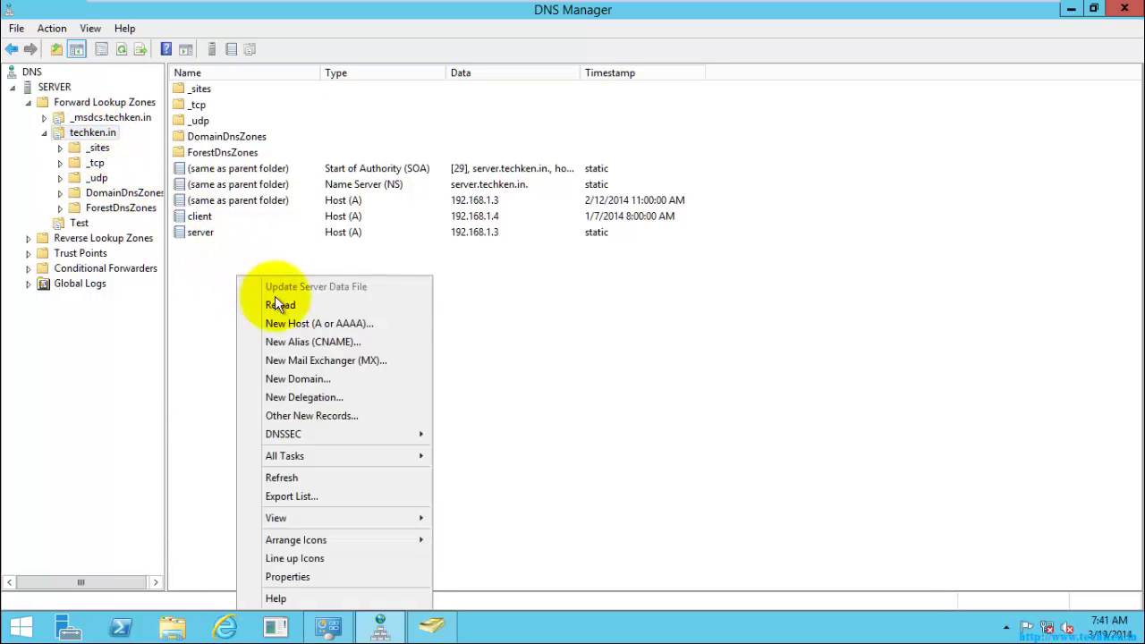
{"action": "left_click", "coordinate": [309, 324]}
{"action": "left_click_drag", "start_coordinate": [493, 254], "coordinate": [442, 255]}
{"action": "left_click", "coordinate": [450, 213]}
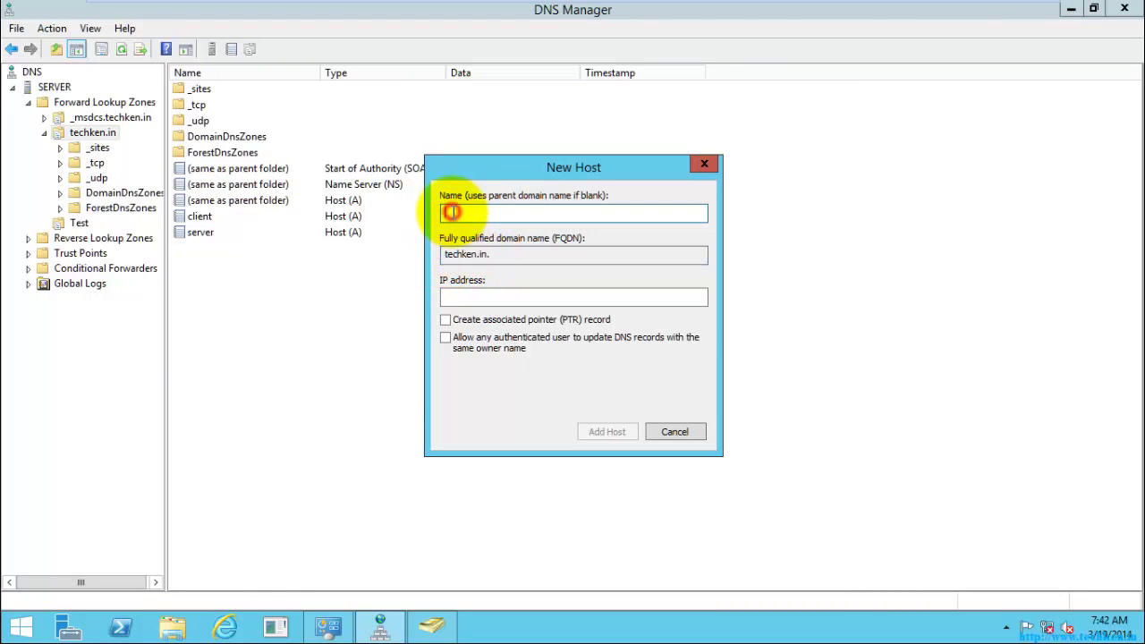
{"action": "type", "text": "google"}
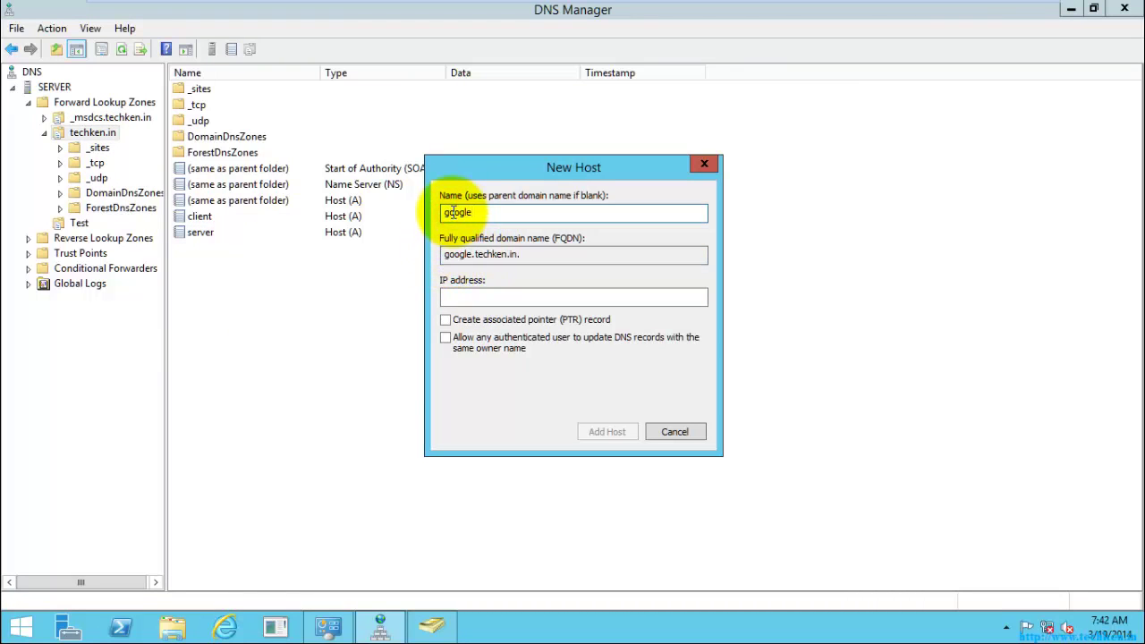
{"action": "left_click_drag", "start_coordinate": [523, 254], "coordinate": [428, 257]}
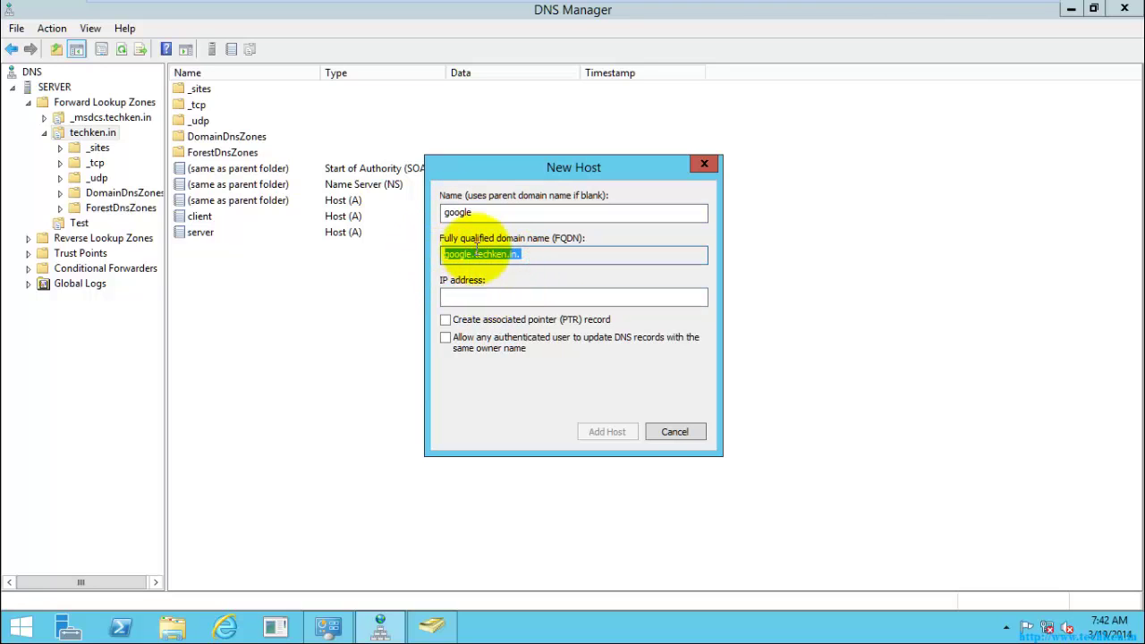
{"action": "left_click", "coordinate": [461, 212]}
{"action": "left_click_drag", "start_coordinate": [460, 211], "coordinate": [437, 211]}
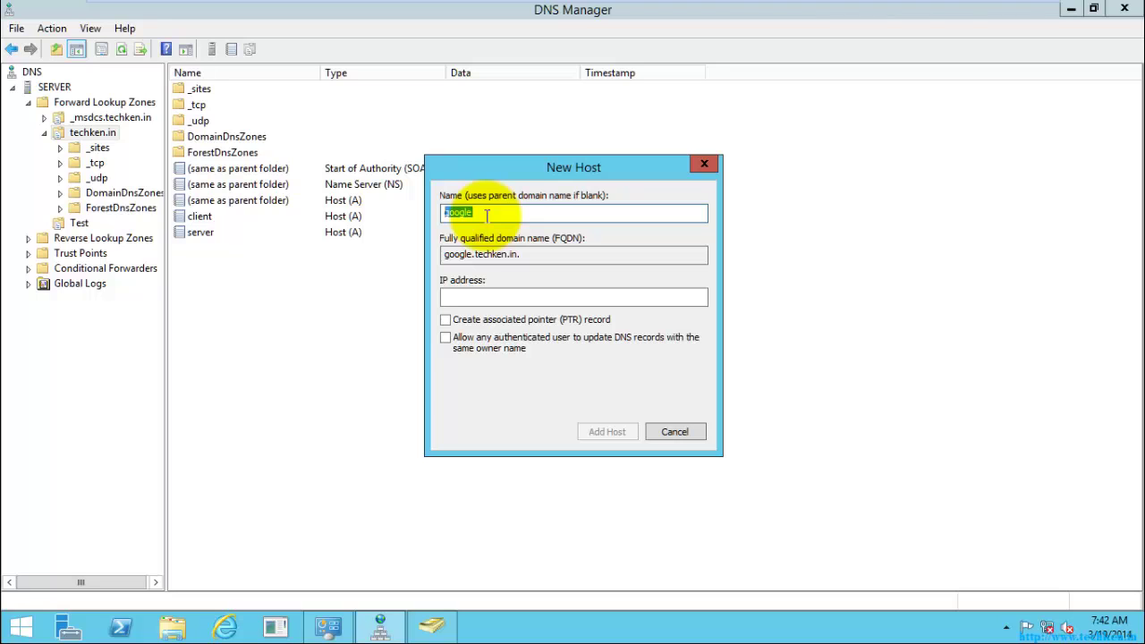
{"action": "left_click", "coordinate": [483, 297]}
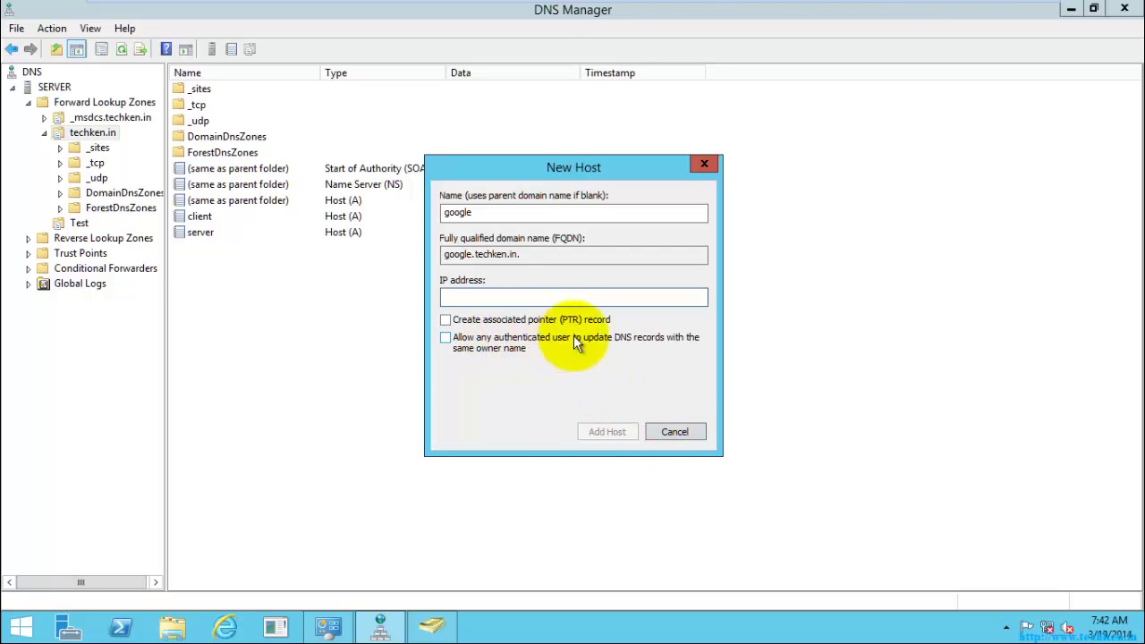
{"action": "left_click", "coordinate": [676, 432]}
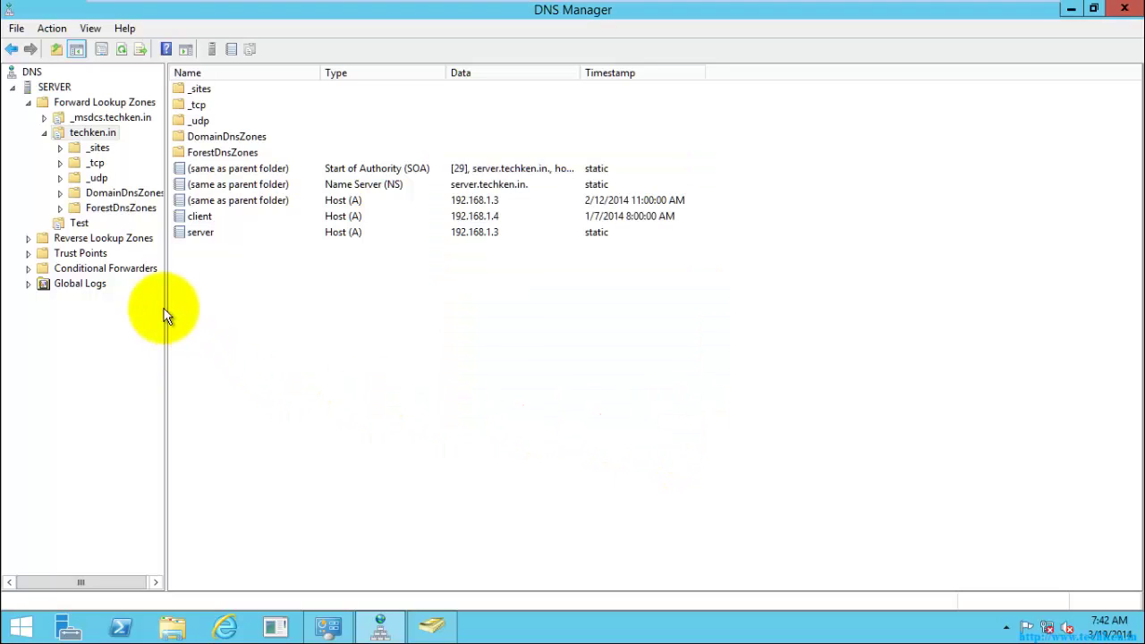
Delete the Test zone from the forward lookup zones.
{"action": "right_click", "coordinate": [75, 224]}
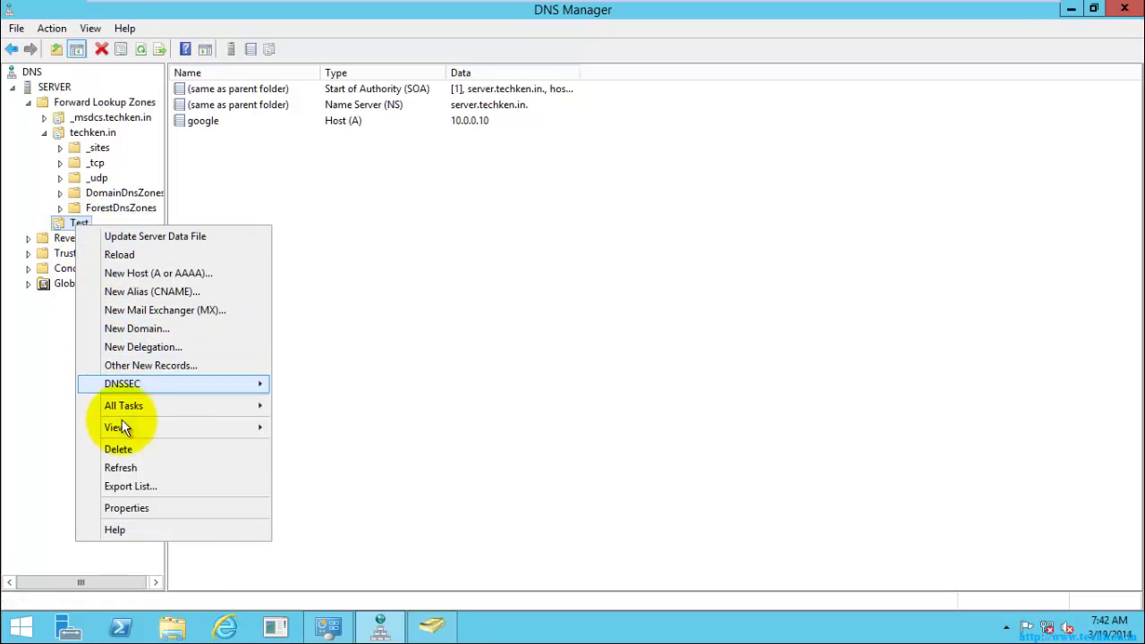
{"action": "left_click", "coordinate": [121, 450]}
{"action": "left_click", "coordinate": [586, 377]}
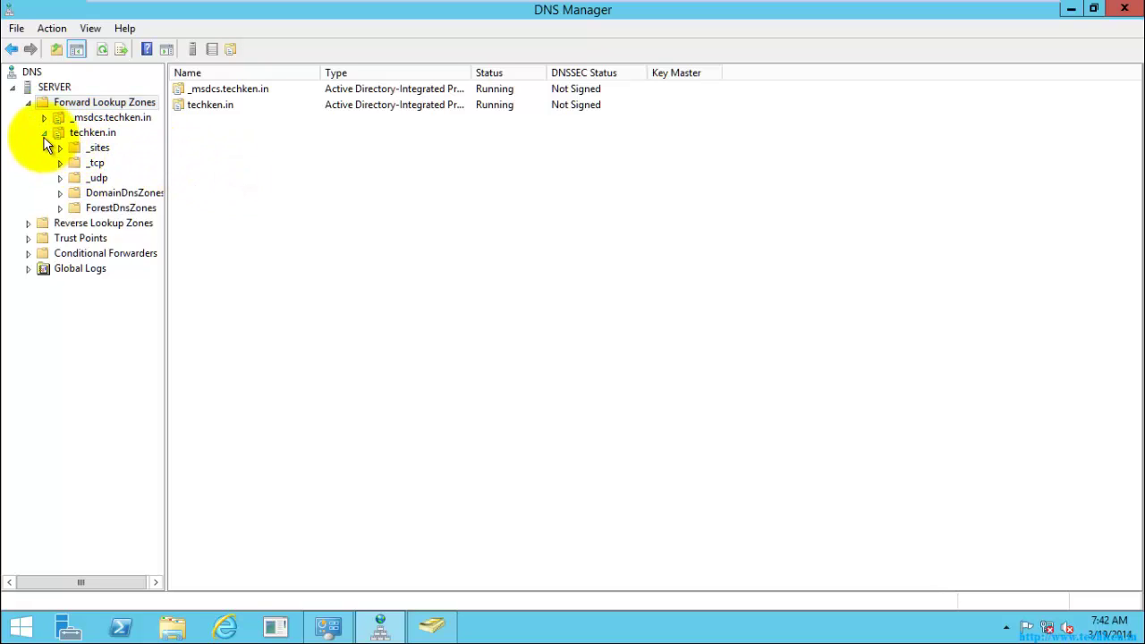
Start a new primary reverse lookup zone stored in Active Directory, replicated to all DNS servers on domain controllers in the techken.in domain.
{"action": "left_click", "coordinate": [78, 101]}
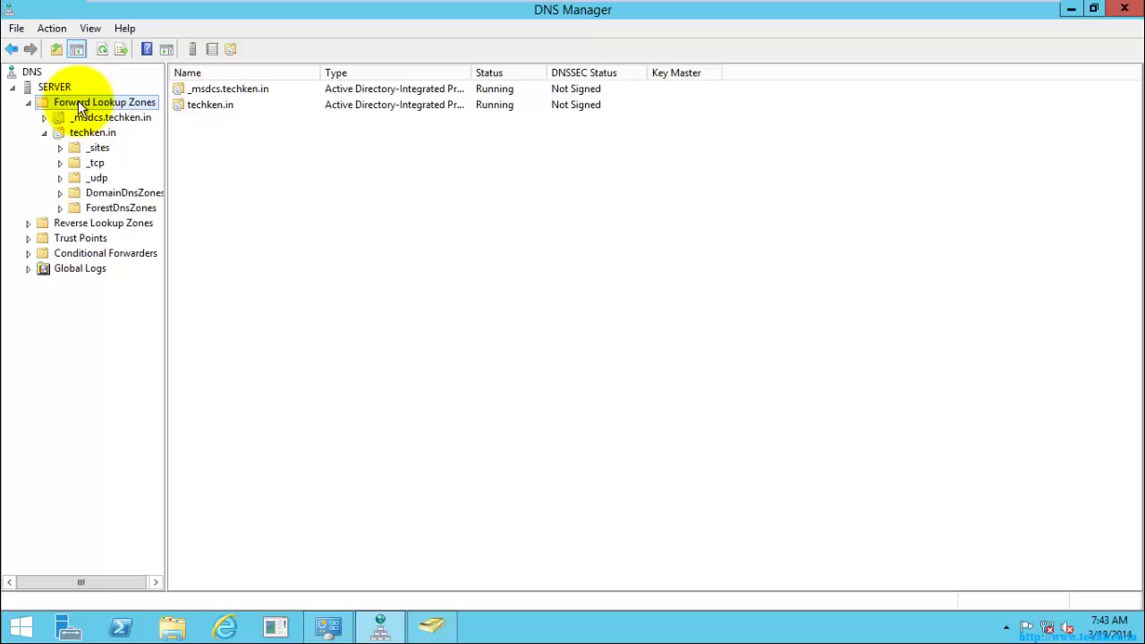
{"action": "left_click", "coordinate": [98, 222]}
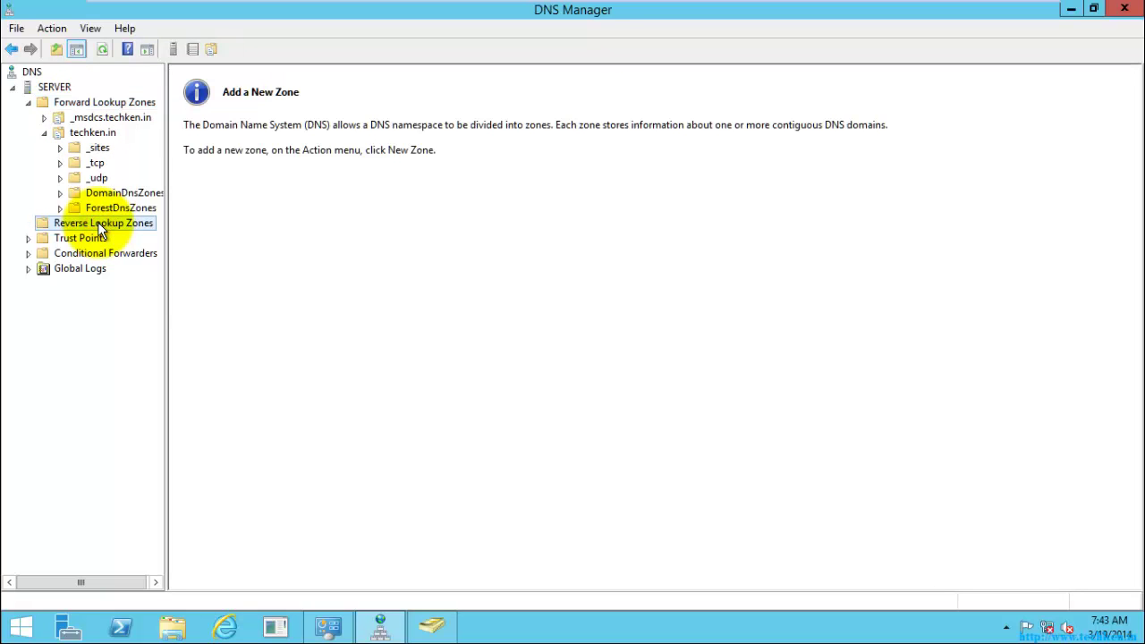
{"action": "right_click", "coordinate": [98, 221]}
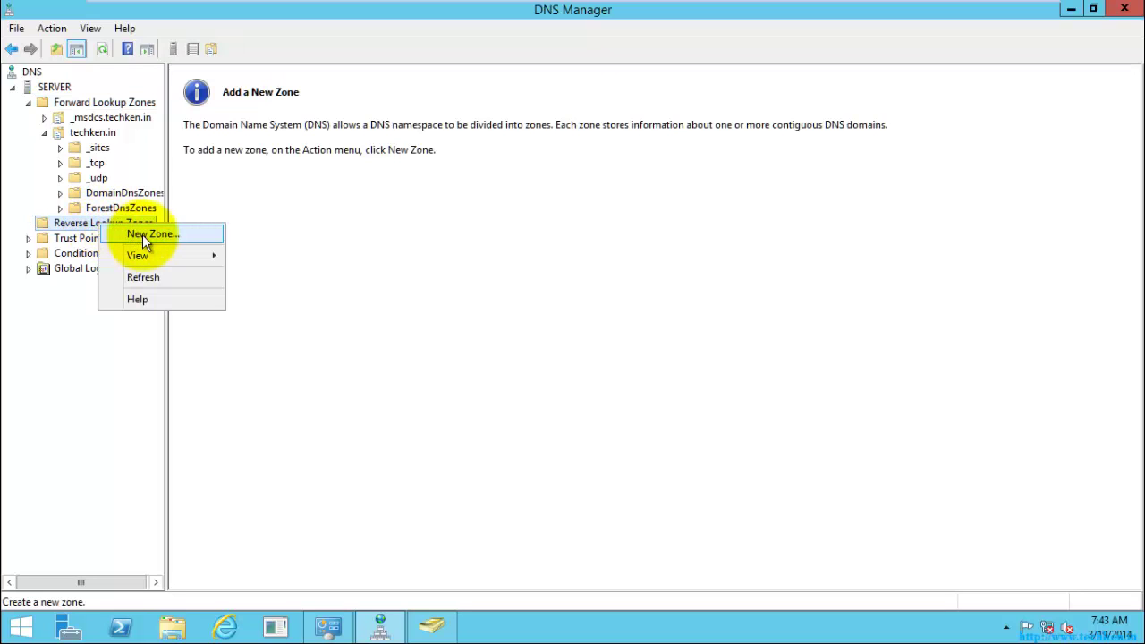
{"action": "left_click", "coordinate": [143, 234]}
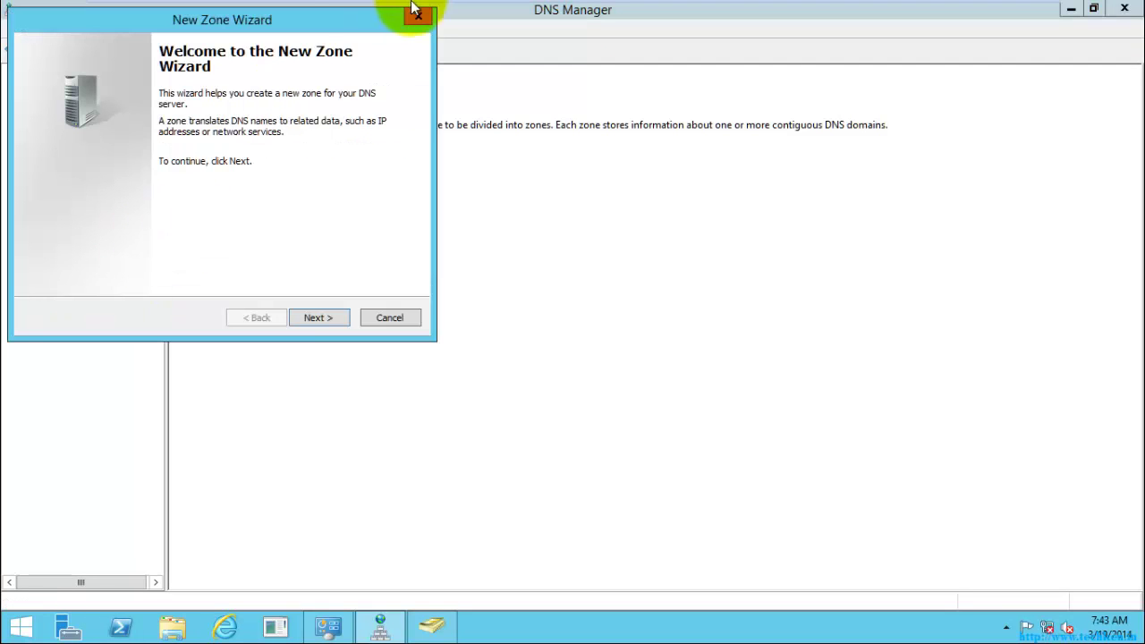
{"action": "left_click_drag", "start_coordinate": [283, 26], "coordinate": [653, 120]}
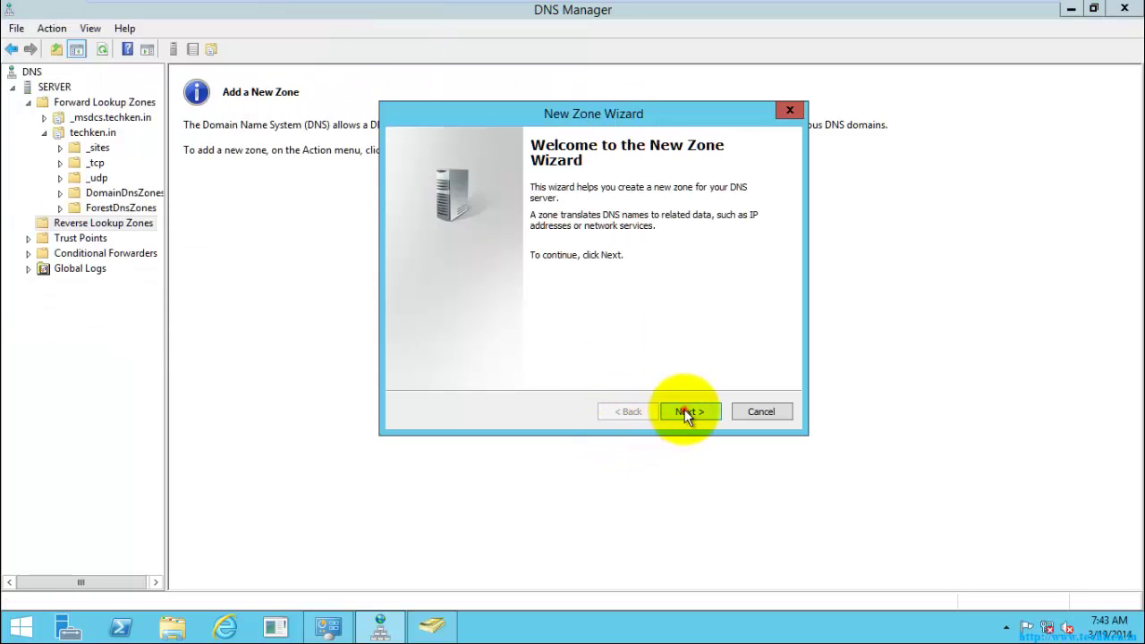
{"action": "left_click", "coordinate": [687, 413]}
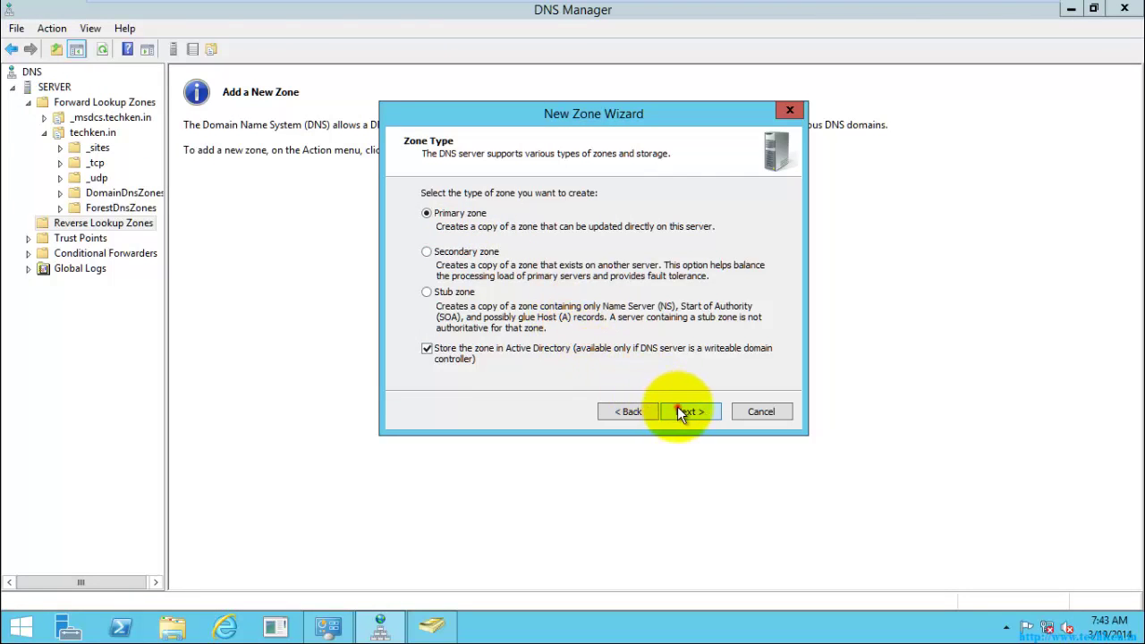
{"action": "left_click", "coordinate": [677, 412]}
{"action": "left_click", "coordinate": [675, 411]}
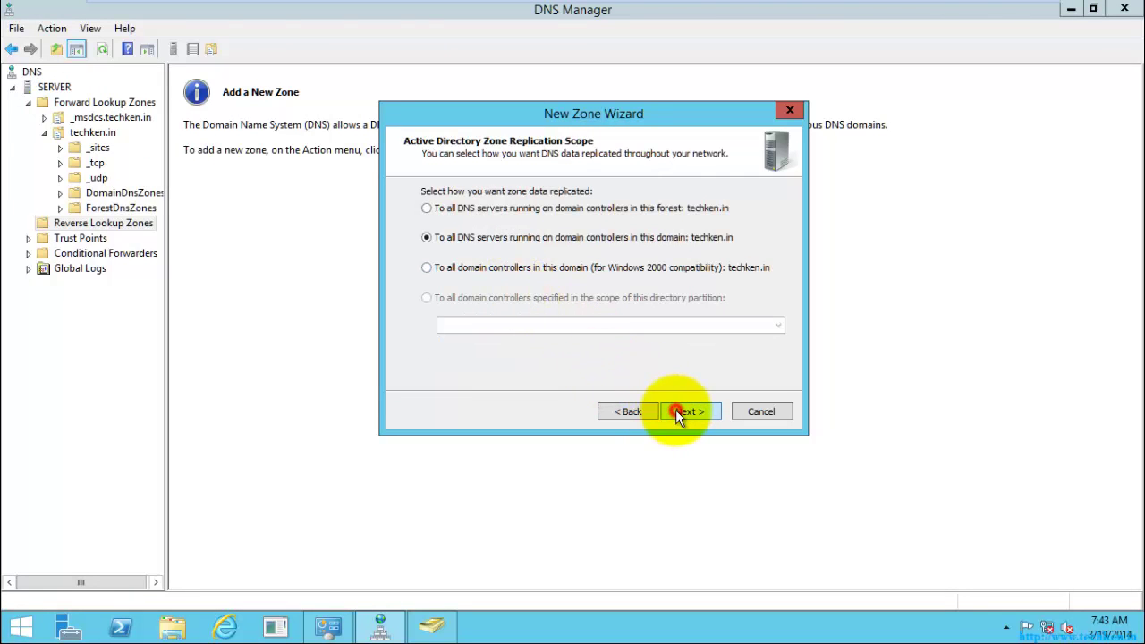
{"action": "left_click", "coordinate": [626, 412]}
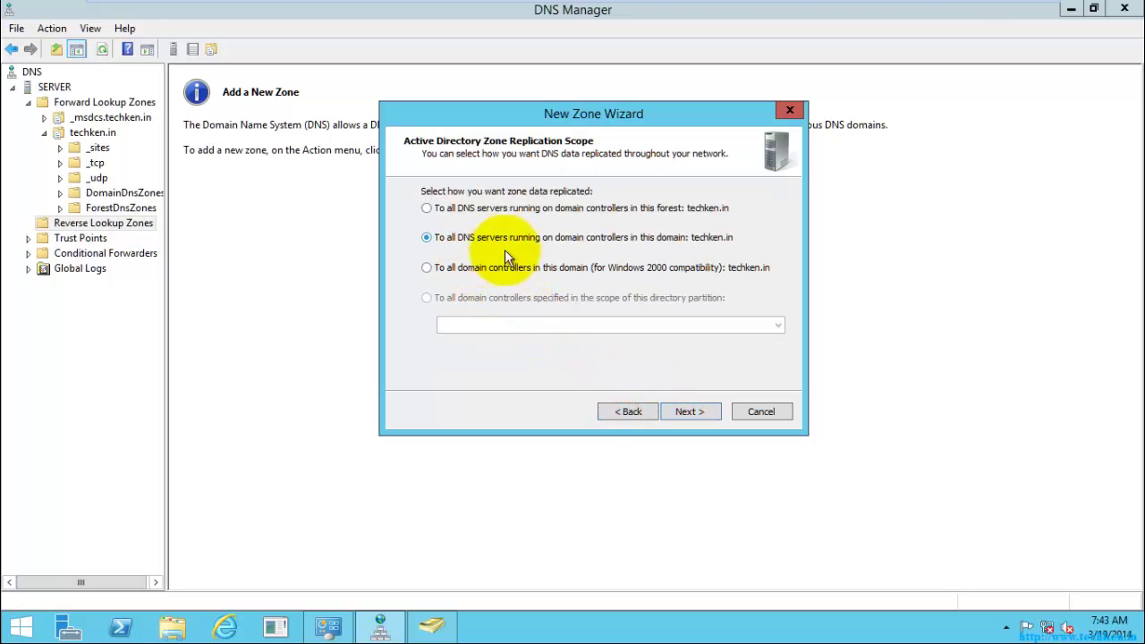
{"action": "left_click", "coordinate": [688, 412]}
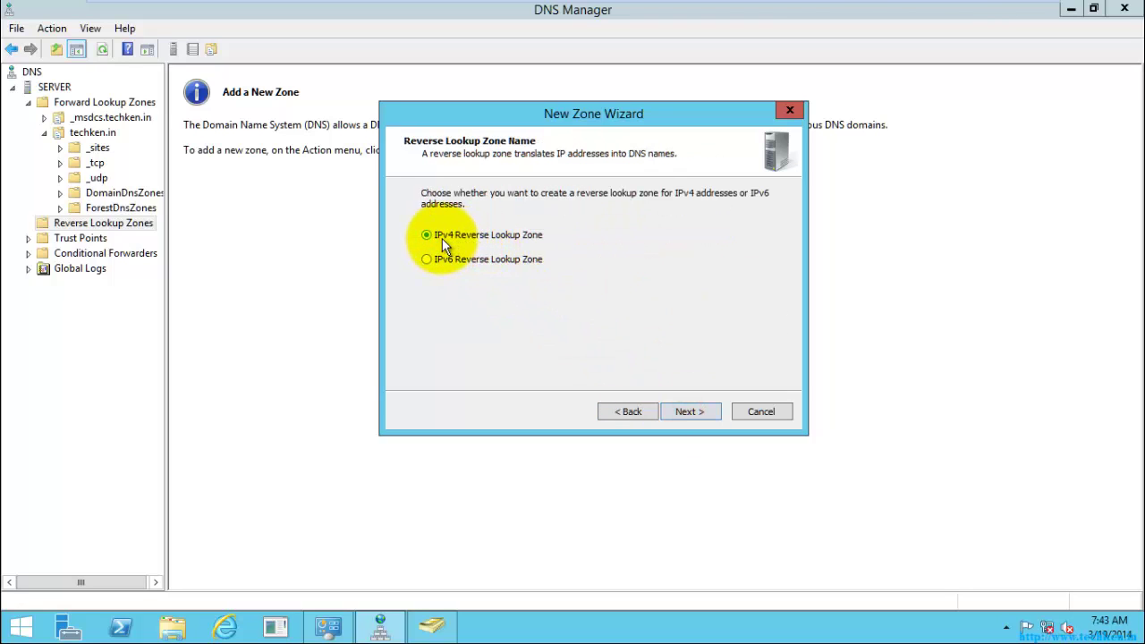
Make it an IPv4 reverse lookup zone identified by network ID 192.168.1.
{"action": "left_click", "coordinate": [687, 412]}
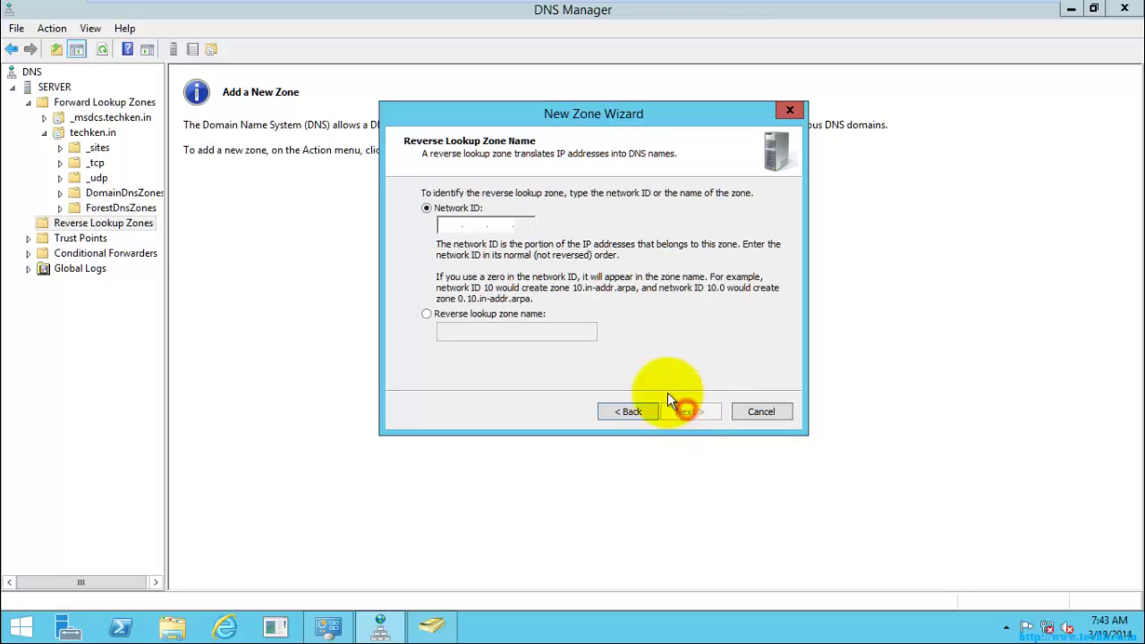
{"action": "left_click", "coordinate": [449, 226]}
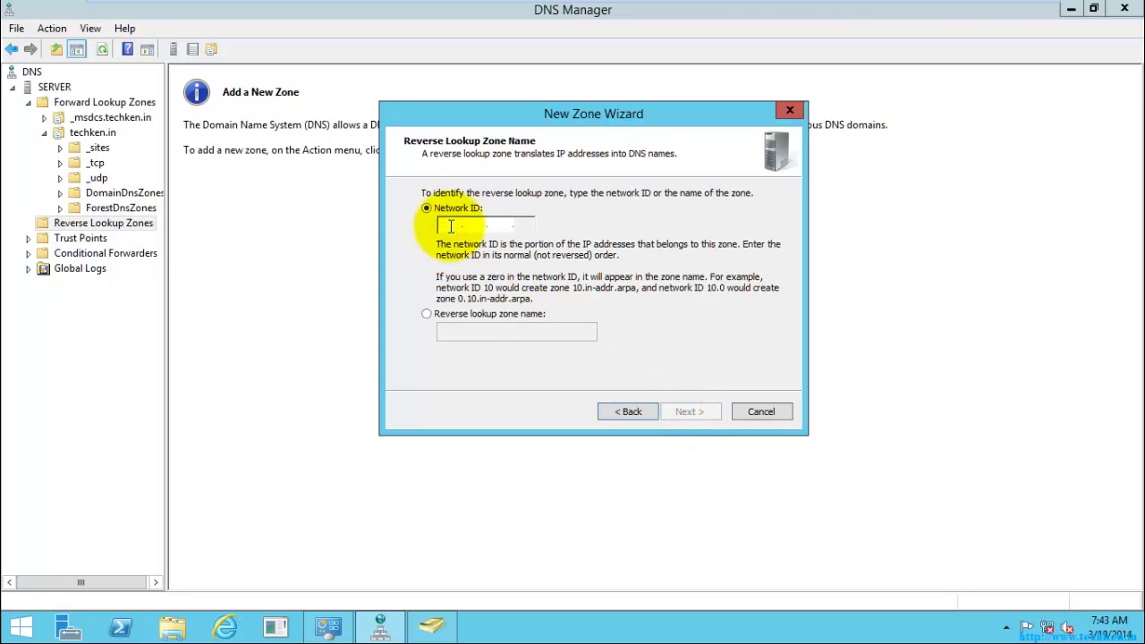
{"action": "type", "text": "192.168."}
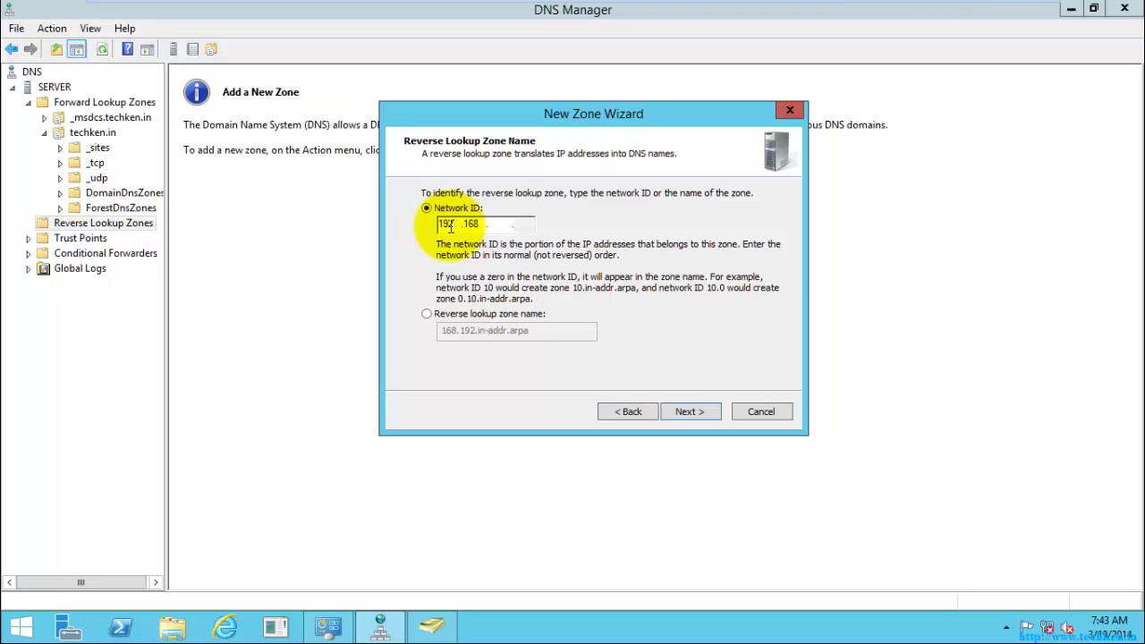
{"action": "type", "text": "1"}
{"action": "left_click", "coordinate": [519, 227]}
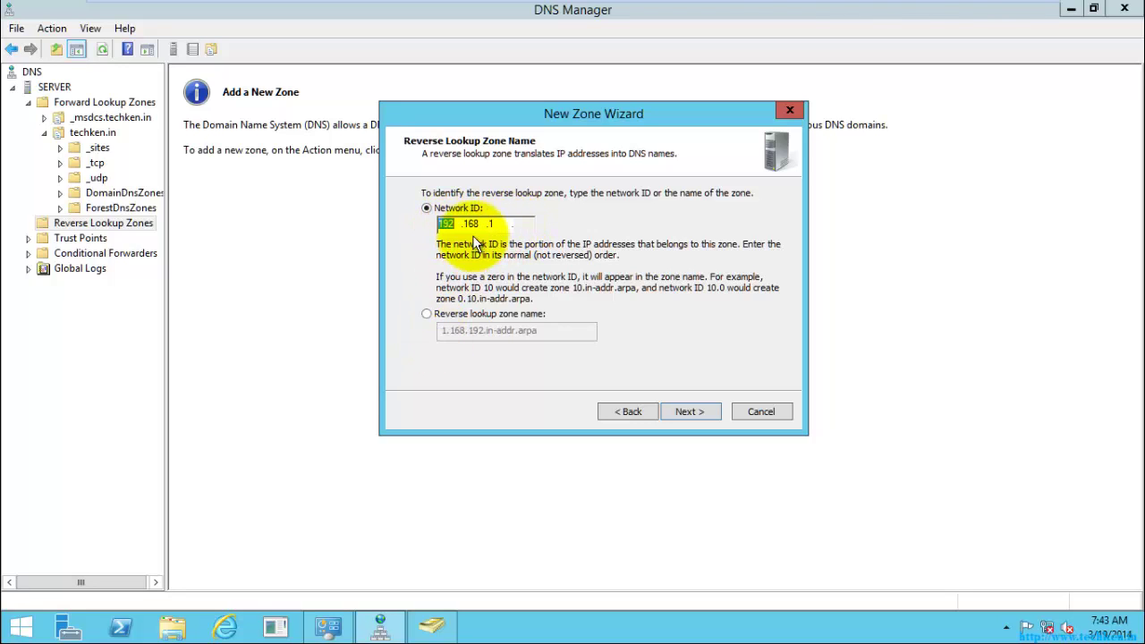
{"action": "left_click", "coordinate": [702, 412]}
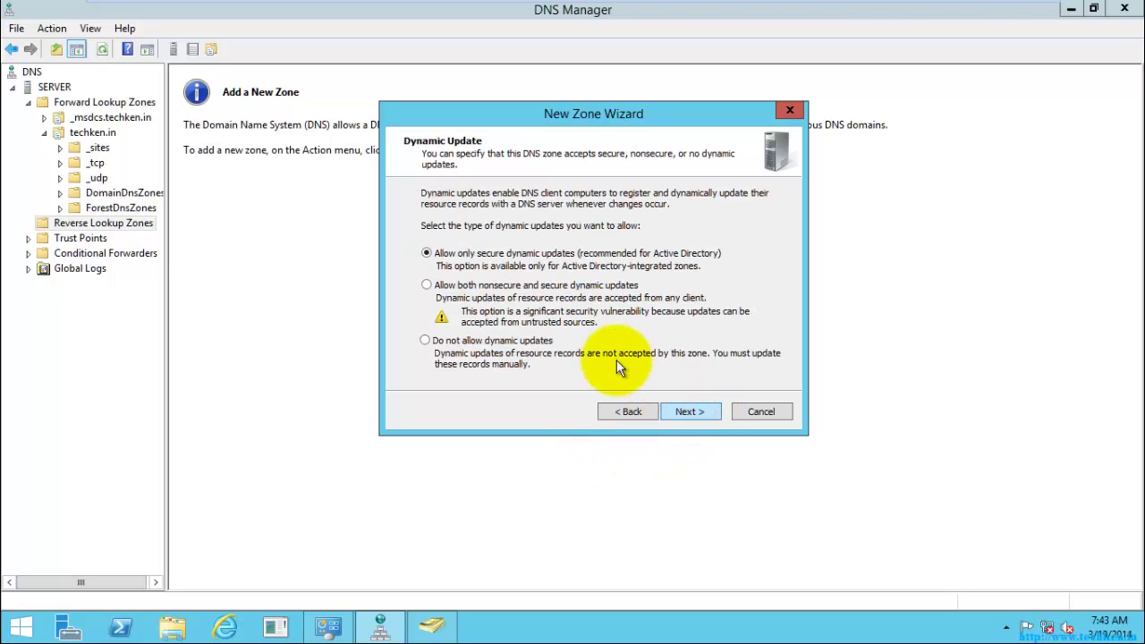
Allow both nonsecure and secure dynamic updates for the reverse lookup zone and finish creating it.
{"action": "left_click", "coordinate": [427, 286]}
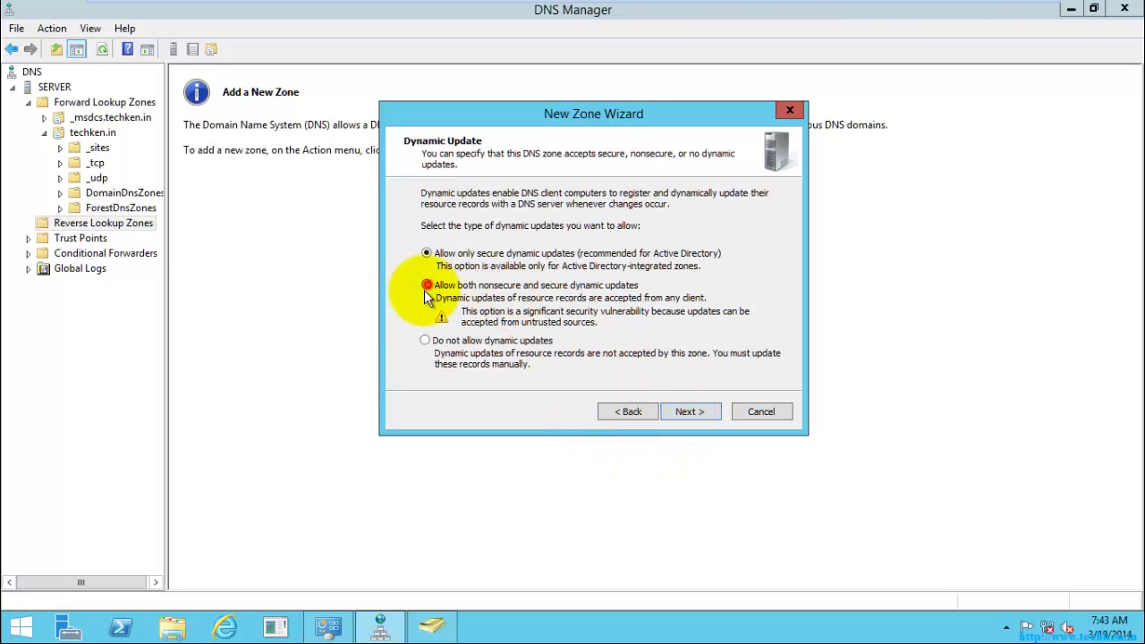
{"action": "left_click", "coordinate": [690, 413]}
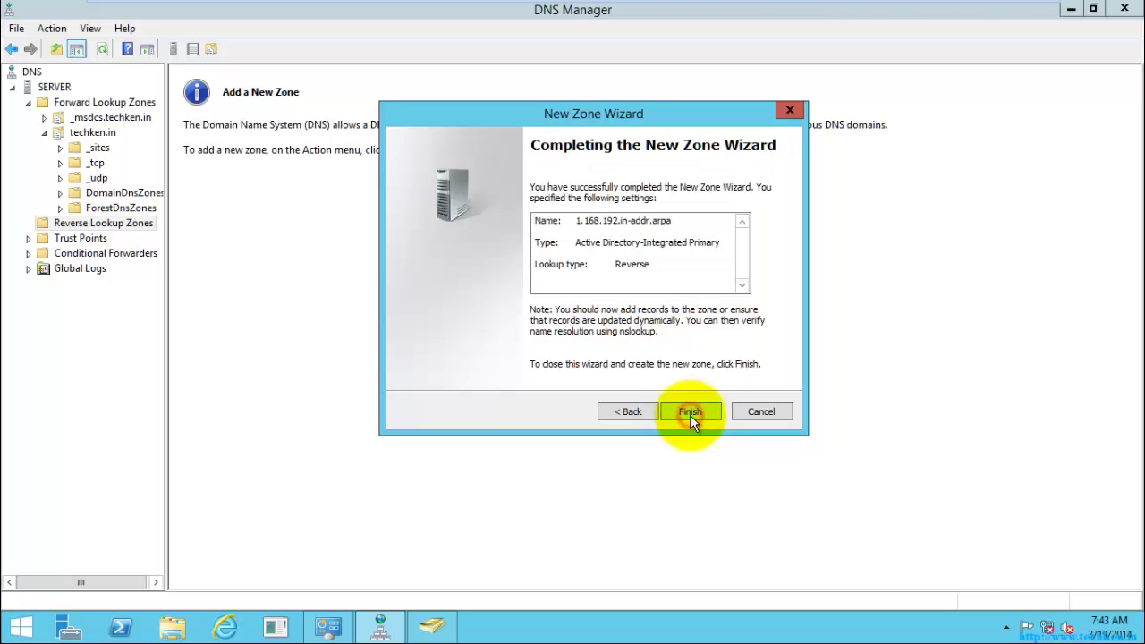
{"action": "left_click", "coordinate": [689, 415]}
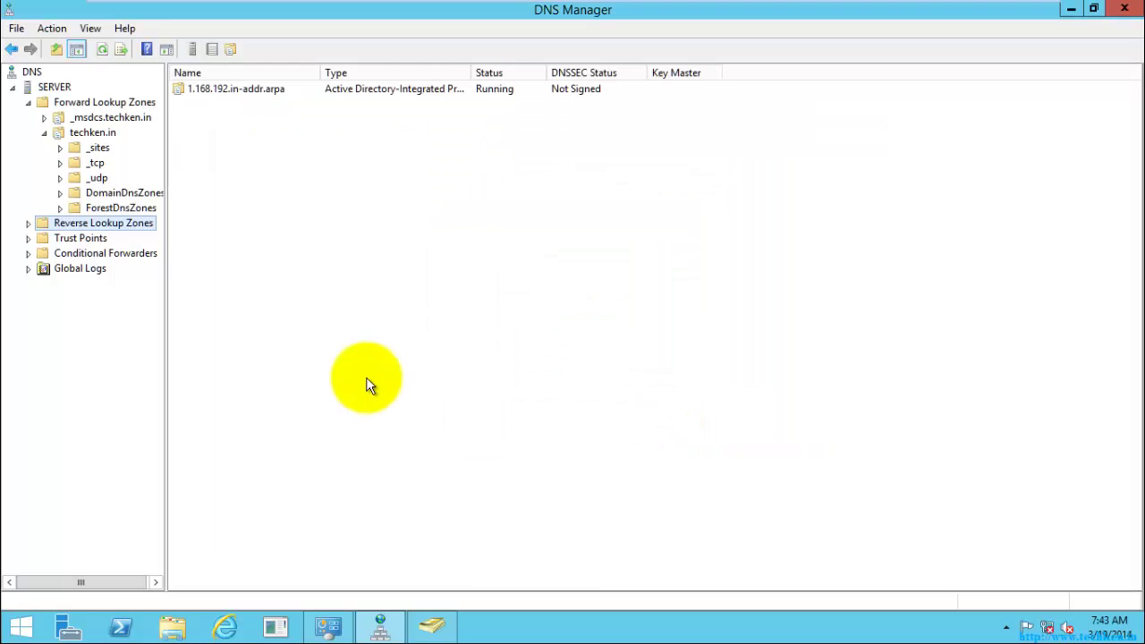
Examine the records in the 1.168.192.in-addr.arpa zone and compare them with the host records in the techken.in zone.
{"action": "left_click", "coordinate": [27, 223]}
{"action": "left_click", "coordinate": [48, 238]}
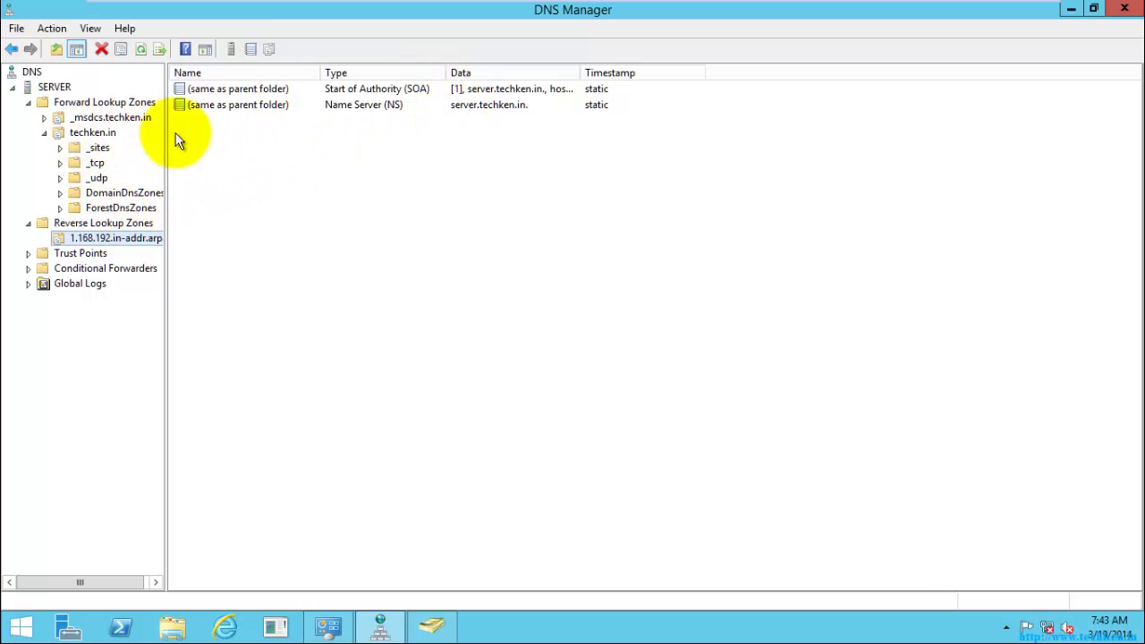
{"action": "left_click", "coordinate": [351, 206]}
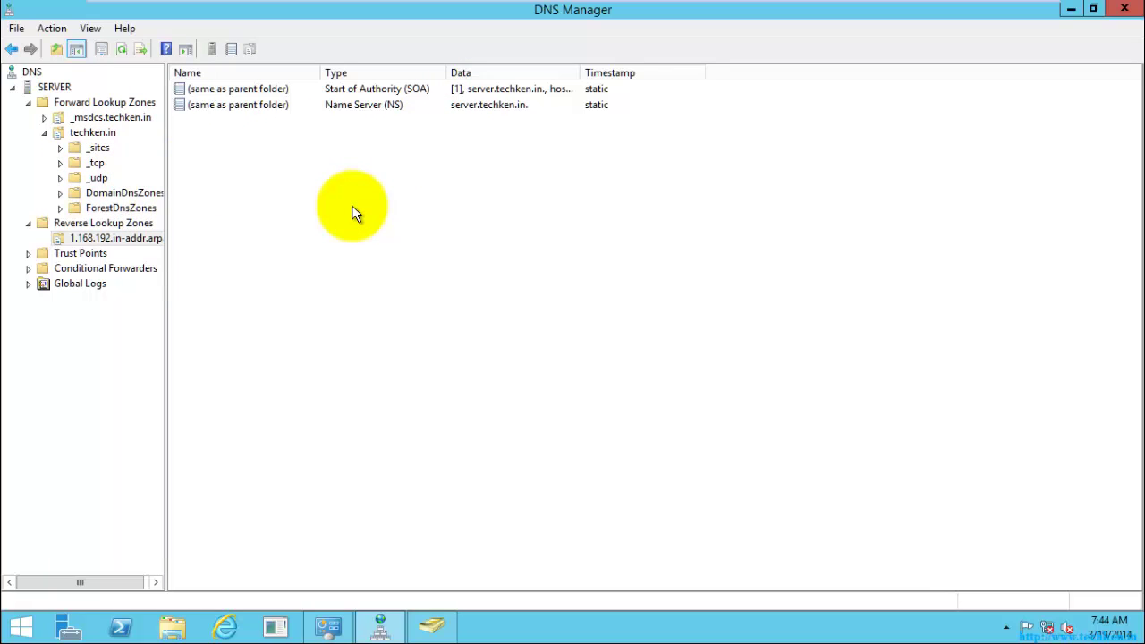
{"action": "left_click", "coordinate": [88, 134]}
{"action": "left_click", "coordinate": [335, 231]}
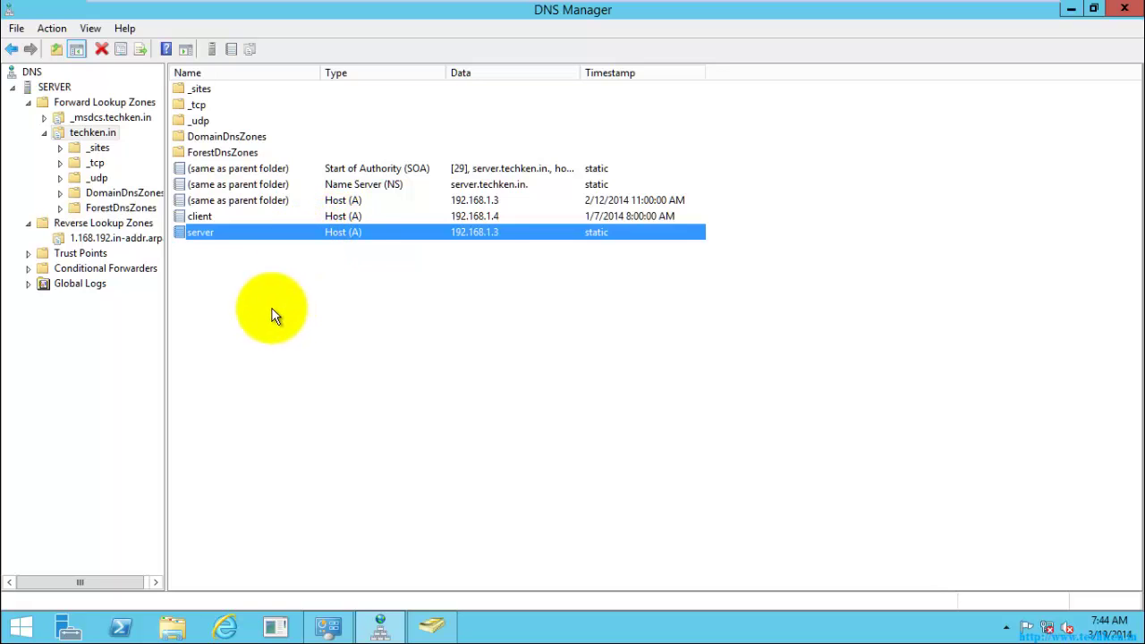
{"action": "left_click", "coordinate": [100, 238]}
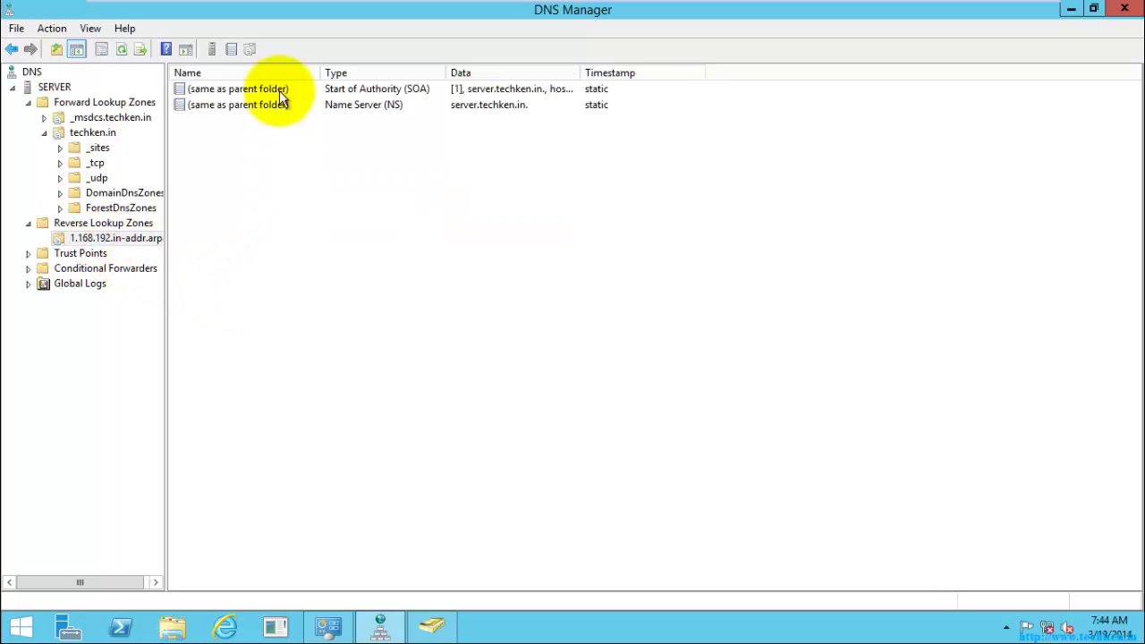
{"action": "left_click", "coordinate": [113, 238]}
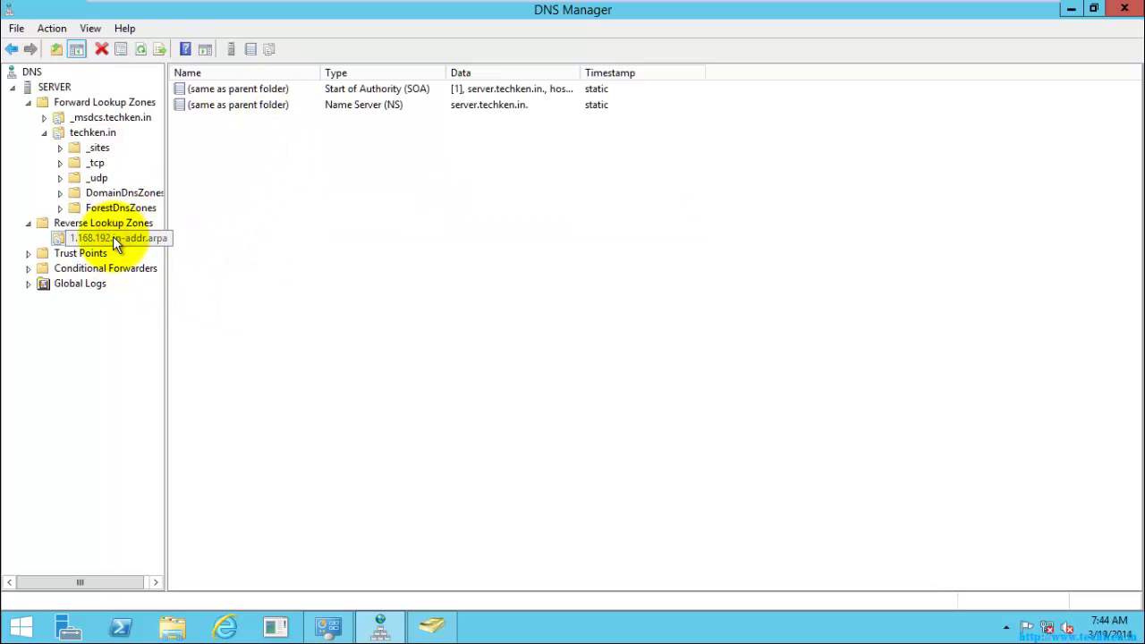
Start a new pointer (PTR) record in the 1.168.192.in-addr.arpa zone with host IP address 192.168.1.4.
{"action": "left_click", "coordinate": [275, 202]}
{"action": "right_click", "coordinate": [273, 197]}
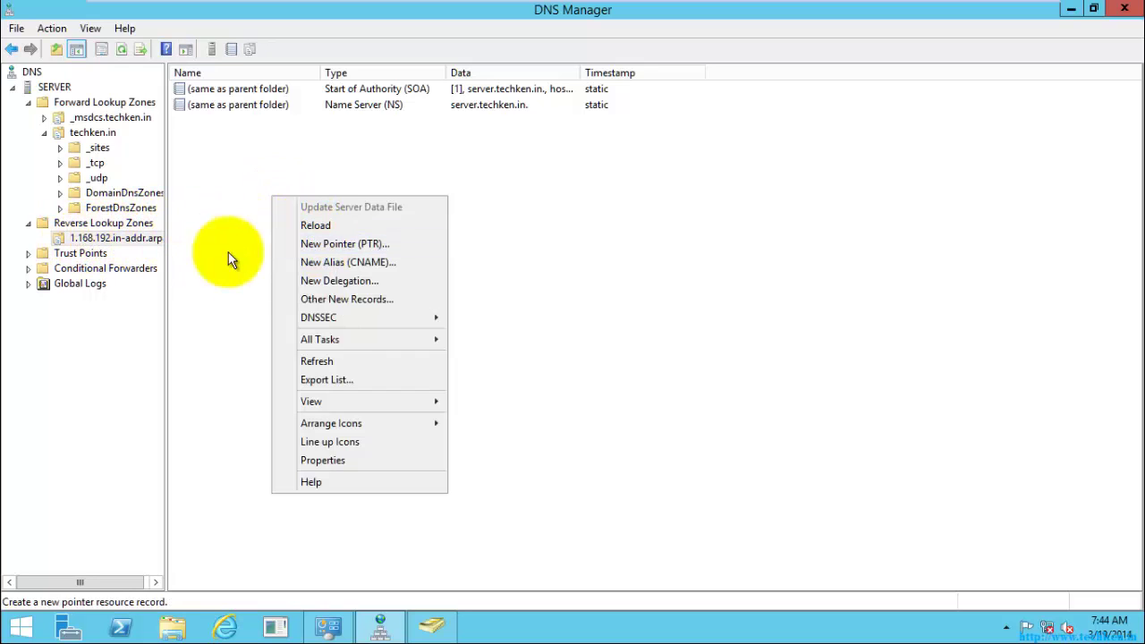
{"action": "left_click", "coordinate": [348, 246]}
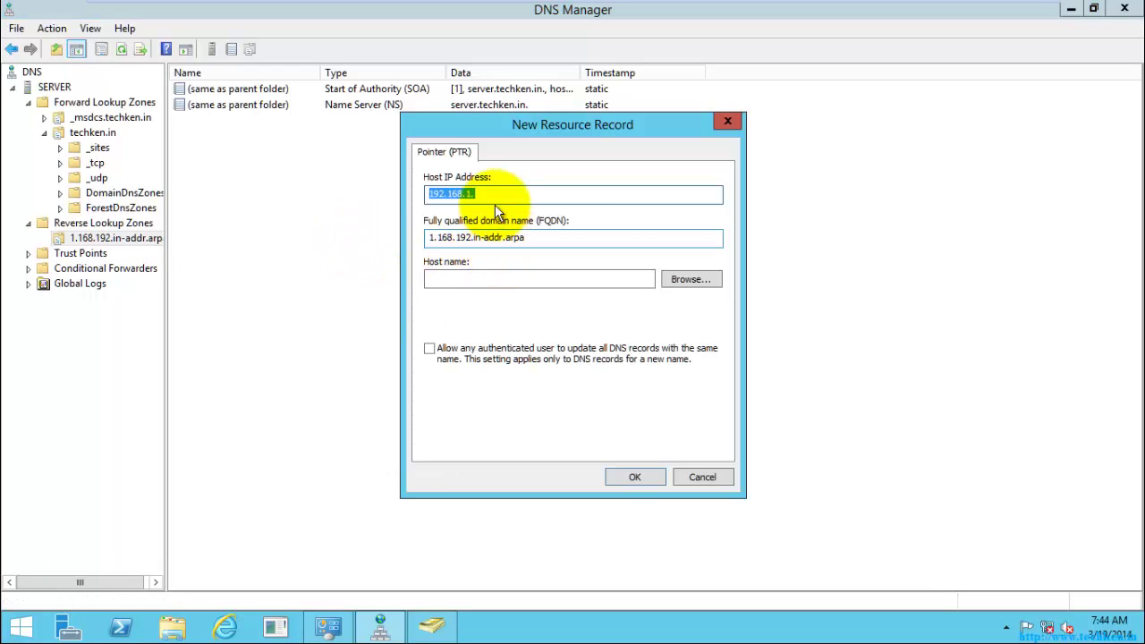
{"action": "left_click", "coordinate": [495, 195]}
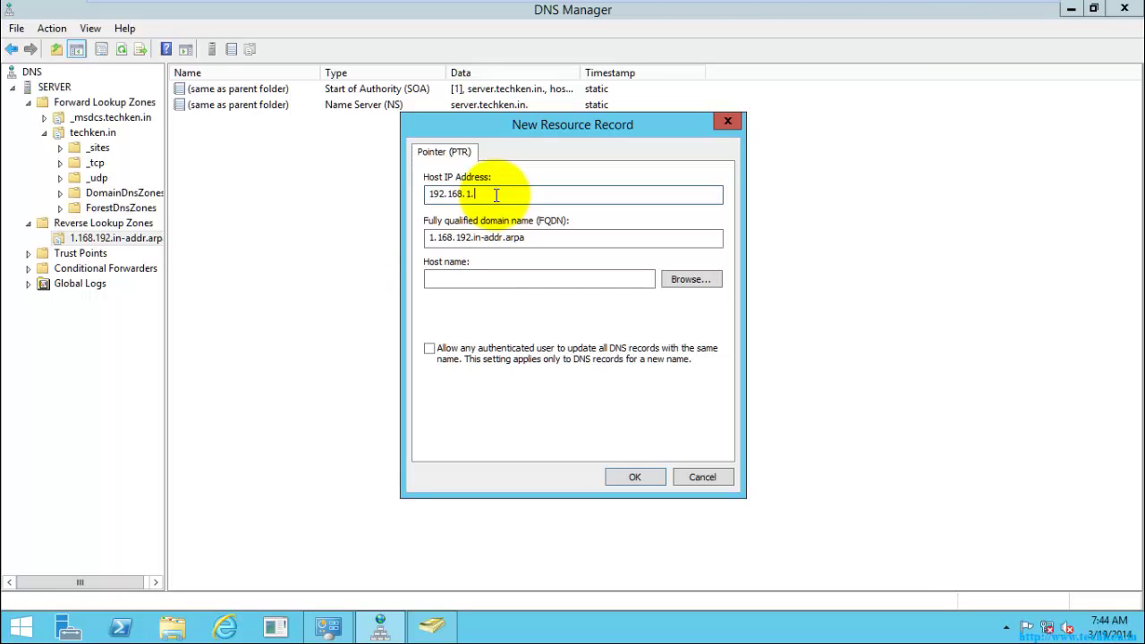
{"action": "type", "text": "4"}
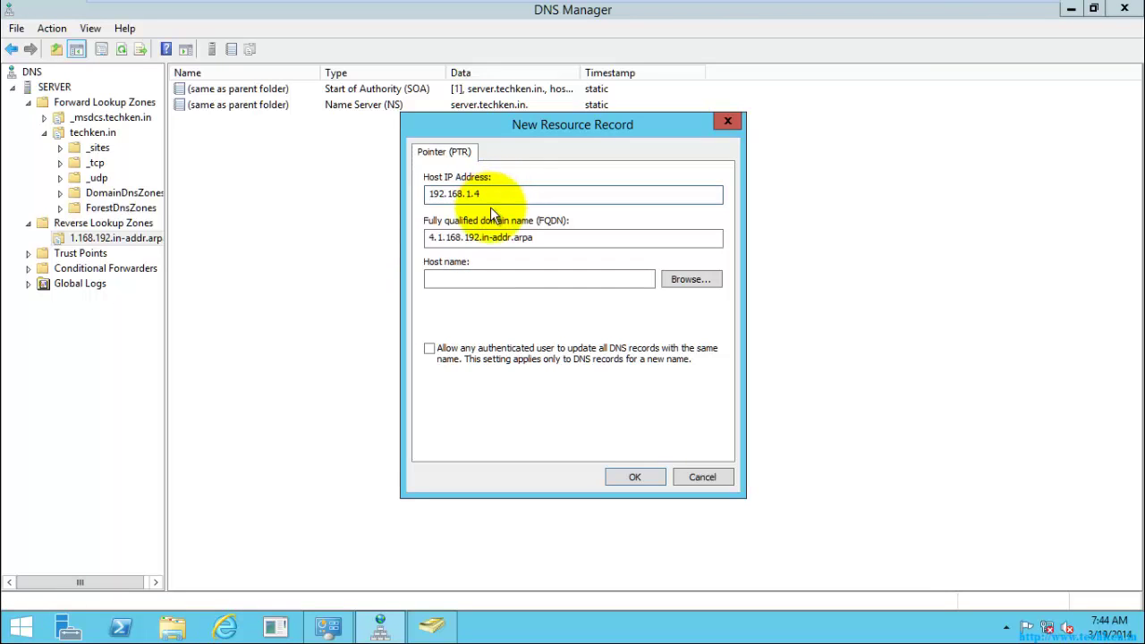
Choose the client host record from the techken.in forward zone as the pointer's host name, create the record and select it.
{"action": "left_click", "coordinate": [477, 278]}
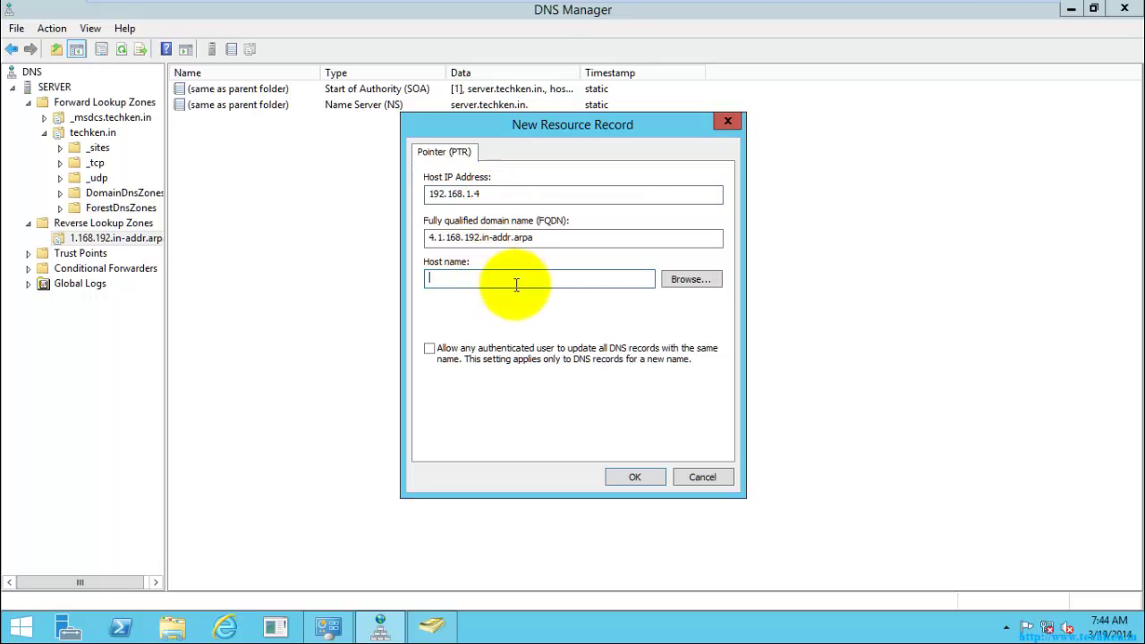
{"action": "left_click", "coordinate": [679, 279]}
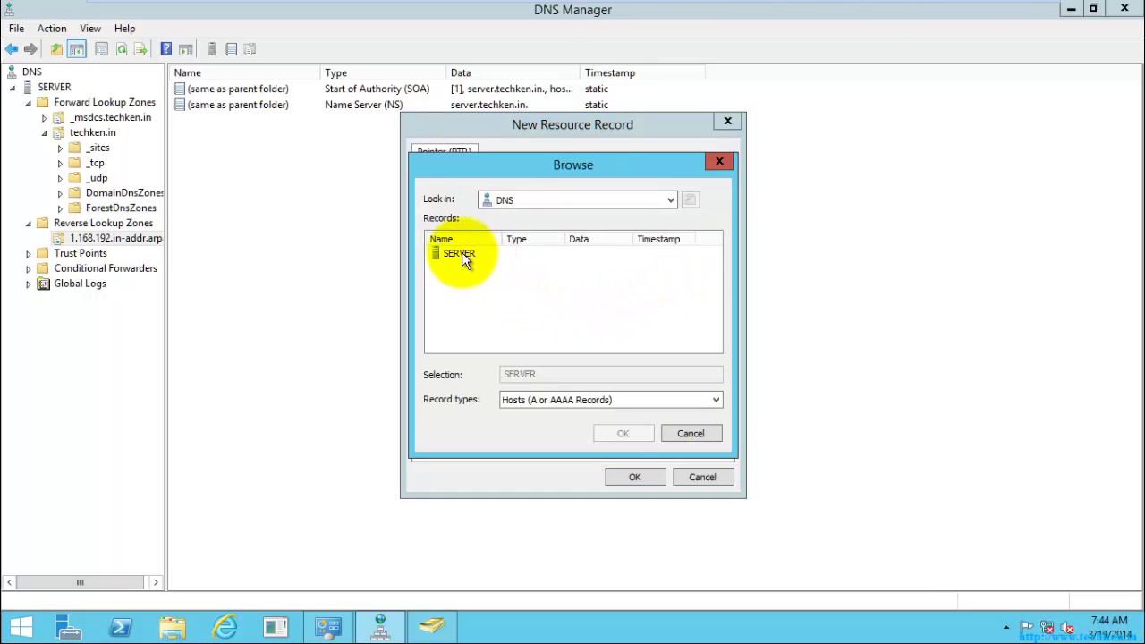
{"action": "double_click", "coordinate": [462, 254]}
{"action": "double_click", "coordinate": [461, 253]}
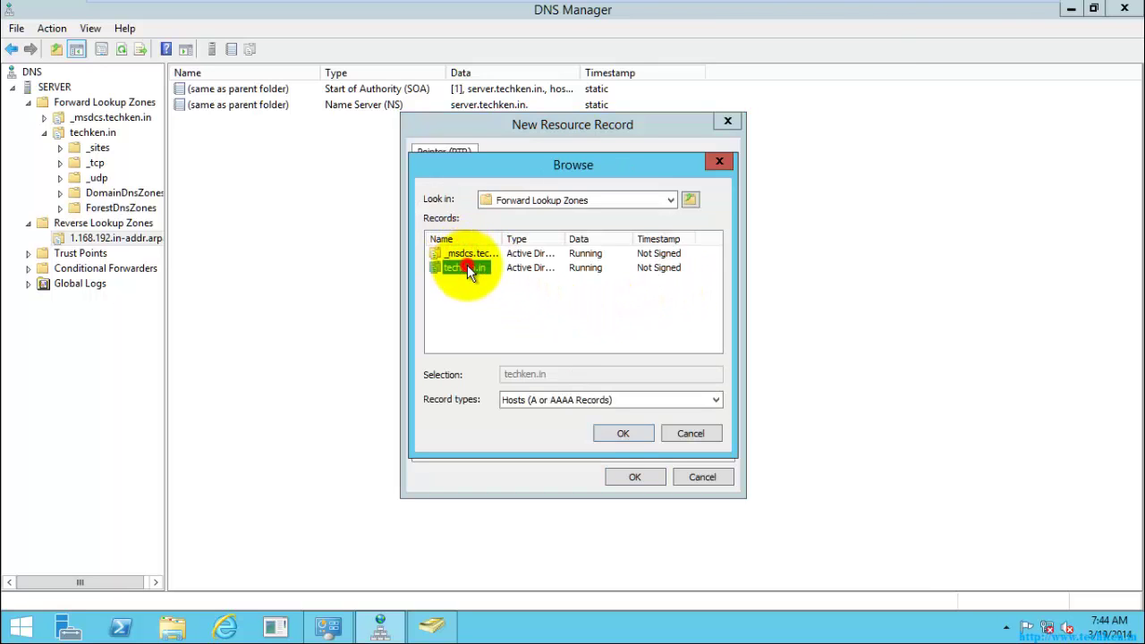
{"action": "double_click", "coordinate": [467, 265]}
{"action": "left_click_drag", "start_coordinate": [719, 295], "coordinate": [722, 312]}
{"action": "left_click", "coordinate": [453, 325]}
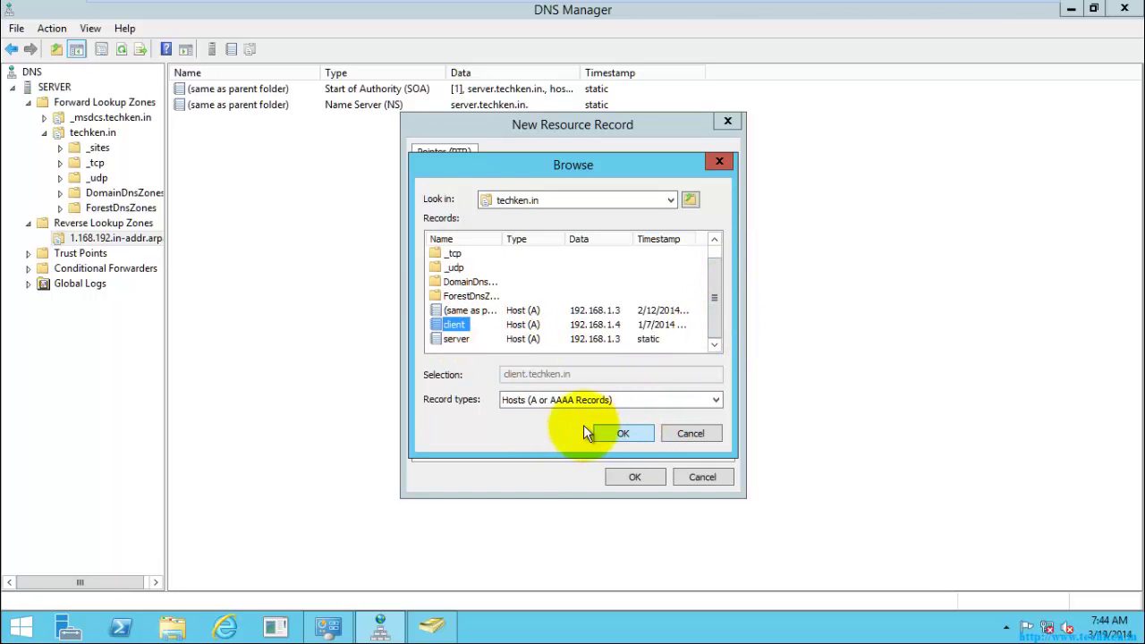
{"action": "left_click", "coordinate": [623, 433]}
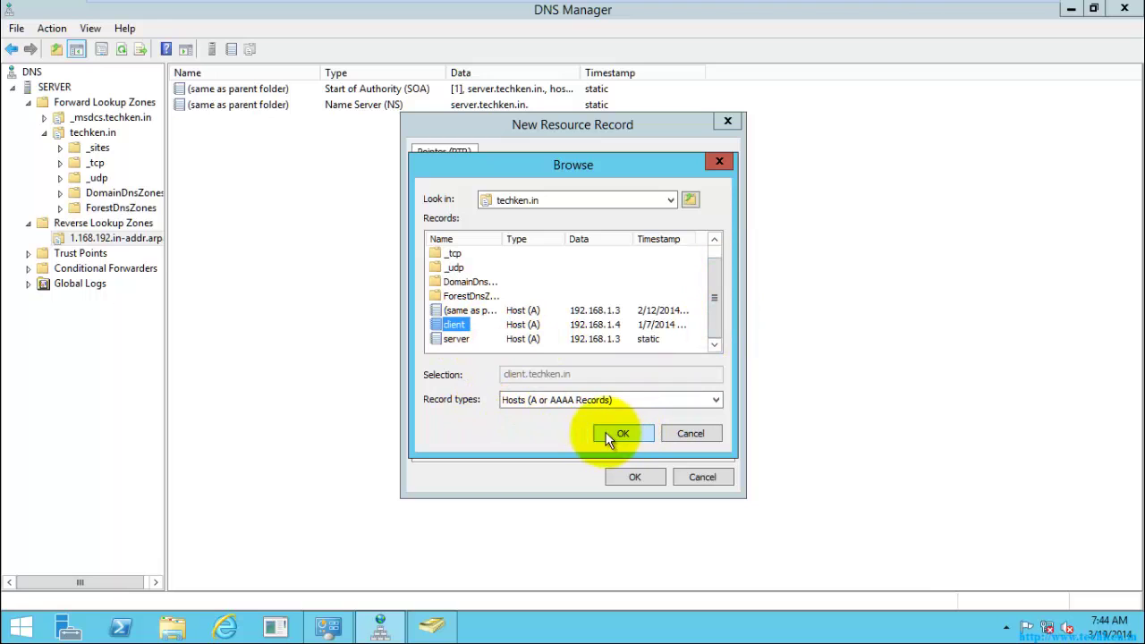
{"action": "left_click", "coordinate": [500, 403]}
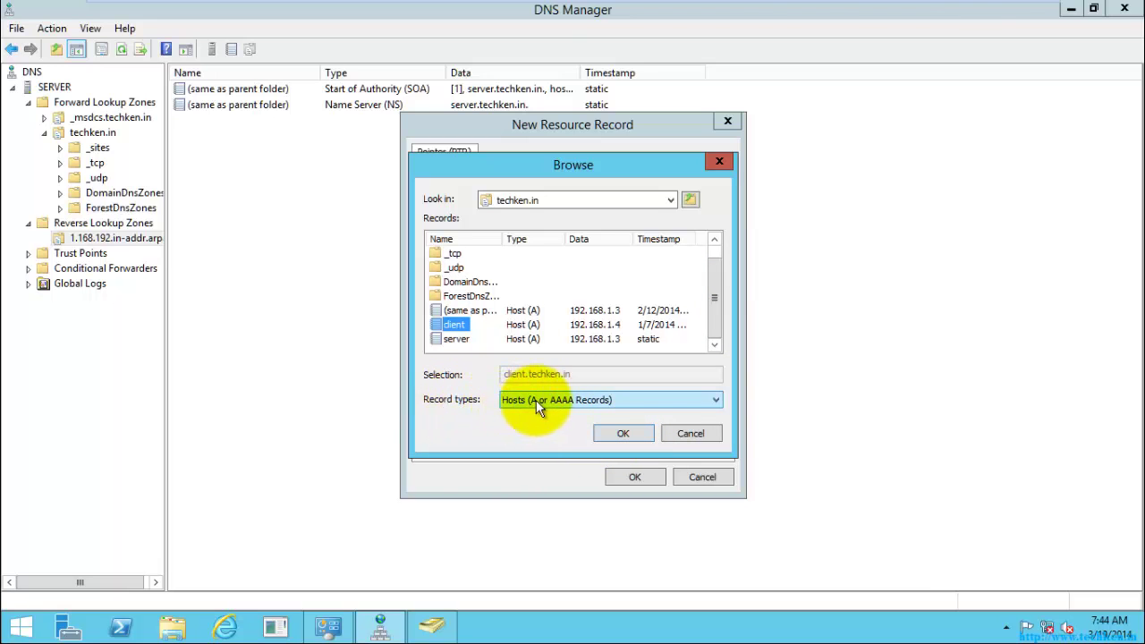
{"action": "left_click", "coordinate": [623, 433]}
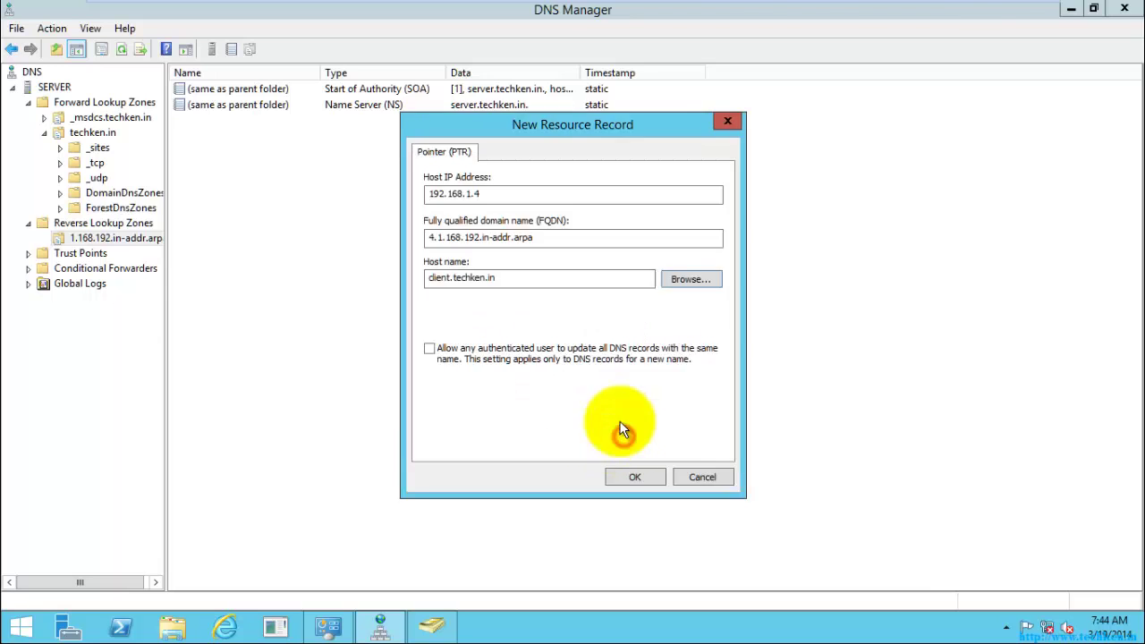
{"action": "left_click", "coordinate": [632, 478]}
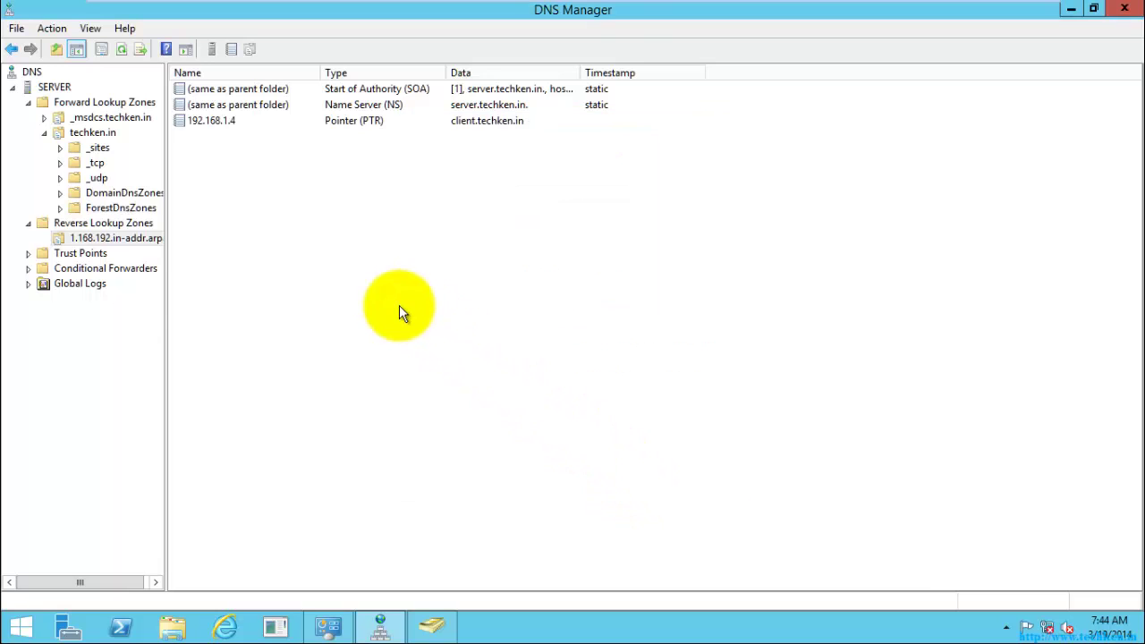
{"action": "left_click", "coordinate": [215, 122]}
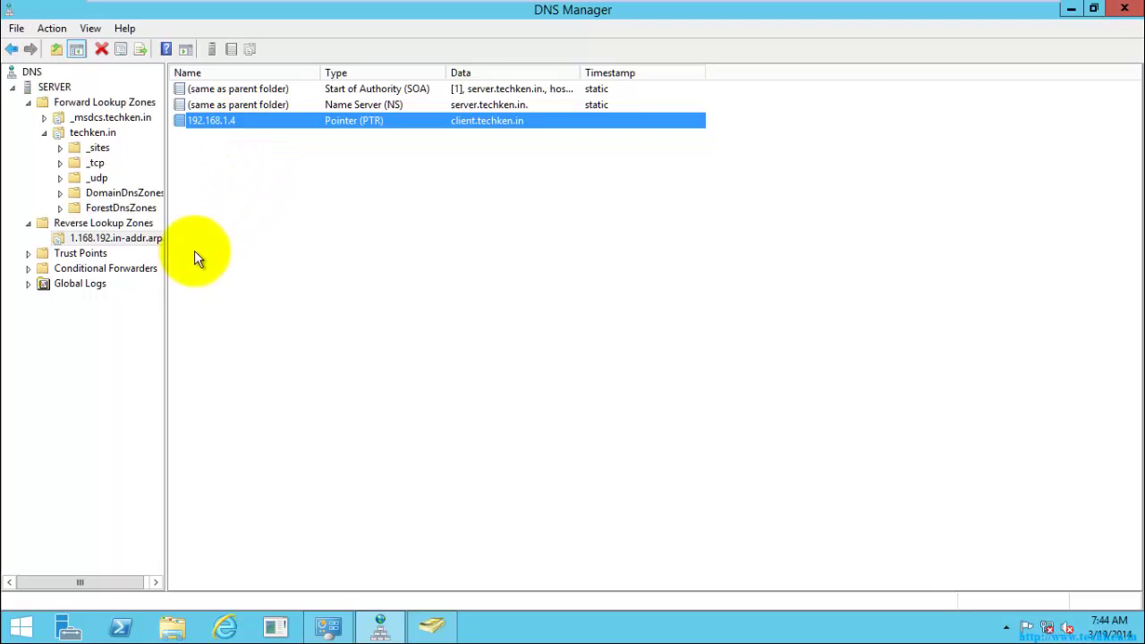
Start a new host (A) record in the techken.in forward zone named test with IP address 192.168.1.20.
{"action": "left_click", "coordinate": [109, 239]}
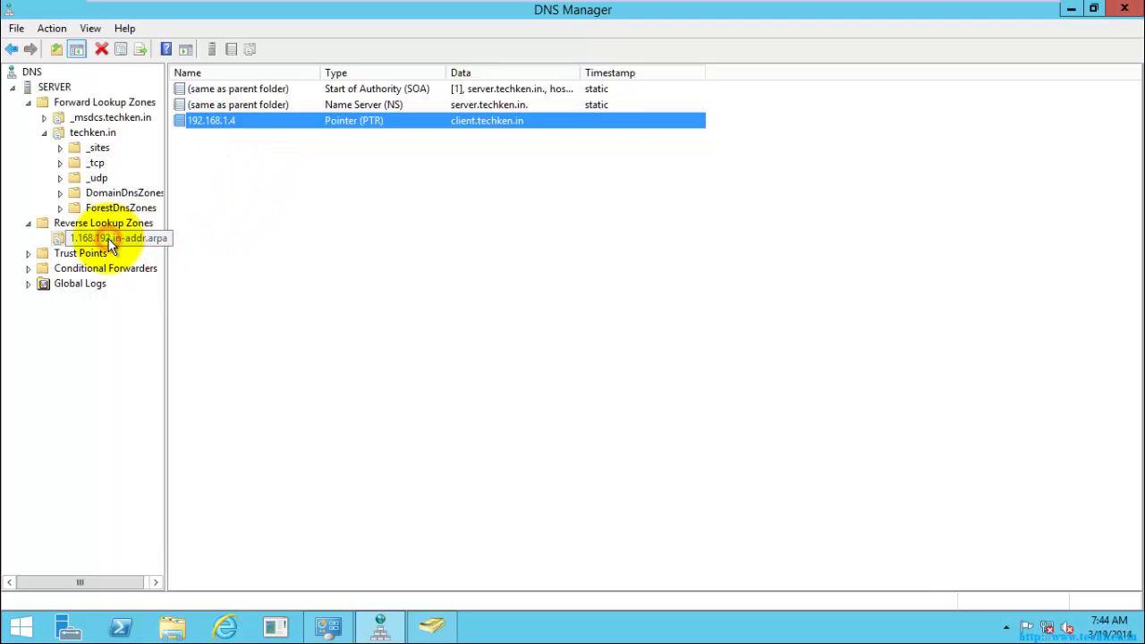
{"action": "left_click", "coordinate": [99, 134]}
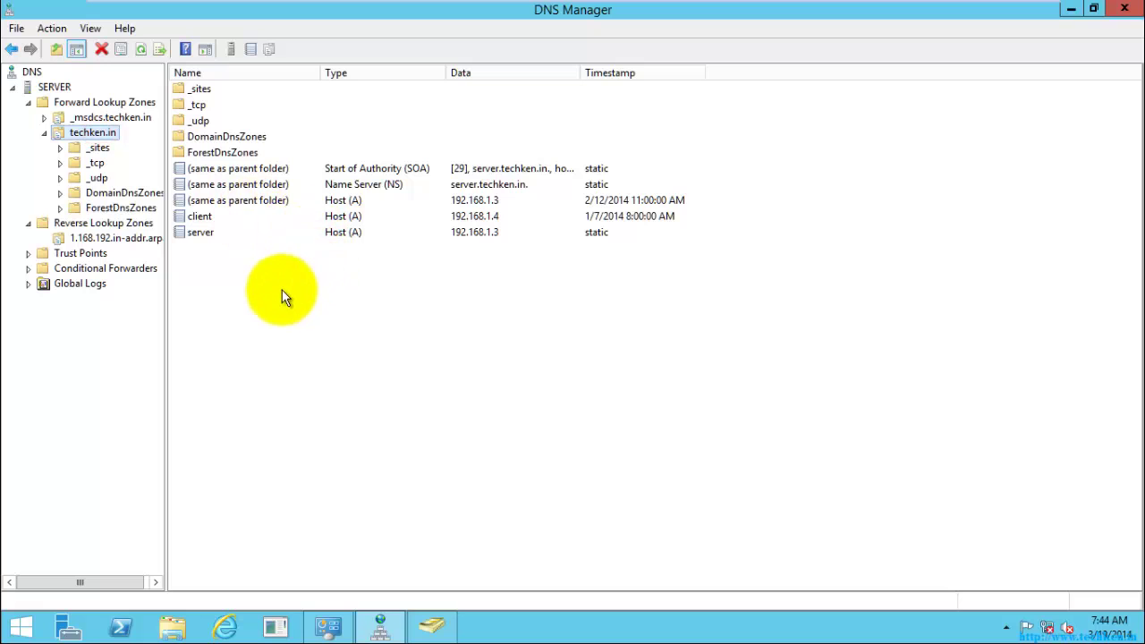
{"action": "right_click", "coordinate": [273, 315]}
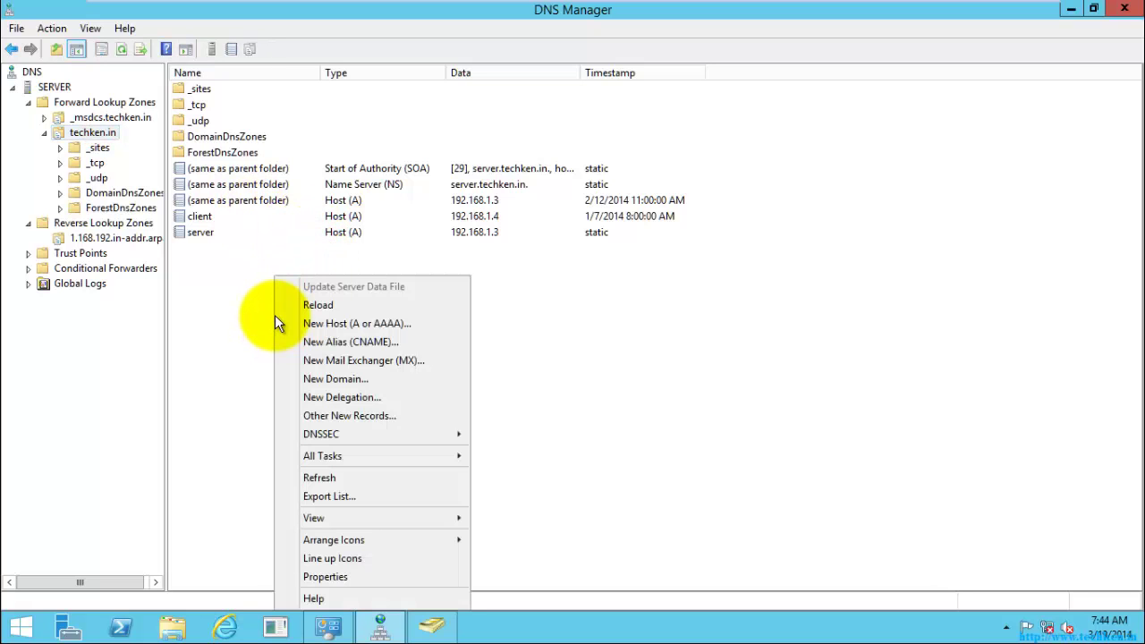
{"action": "left_click", "coordinate": [331, 326]}
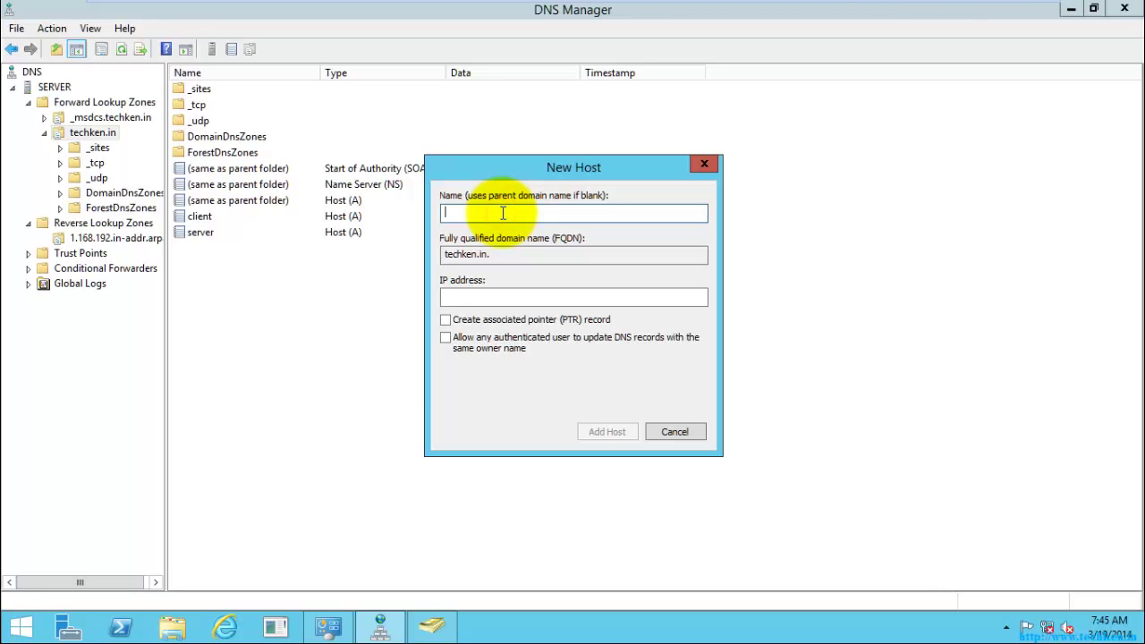
{"action": "type", "text": "test"}
{"action": "left_click", "coordinate": [512, 295]}
{"action": "type", "text": "192.168."}
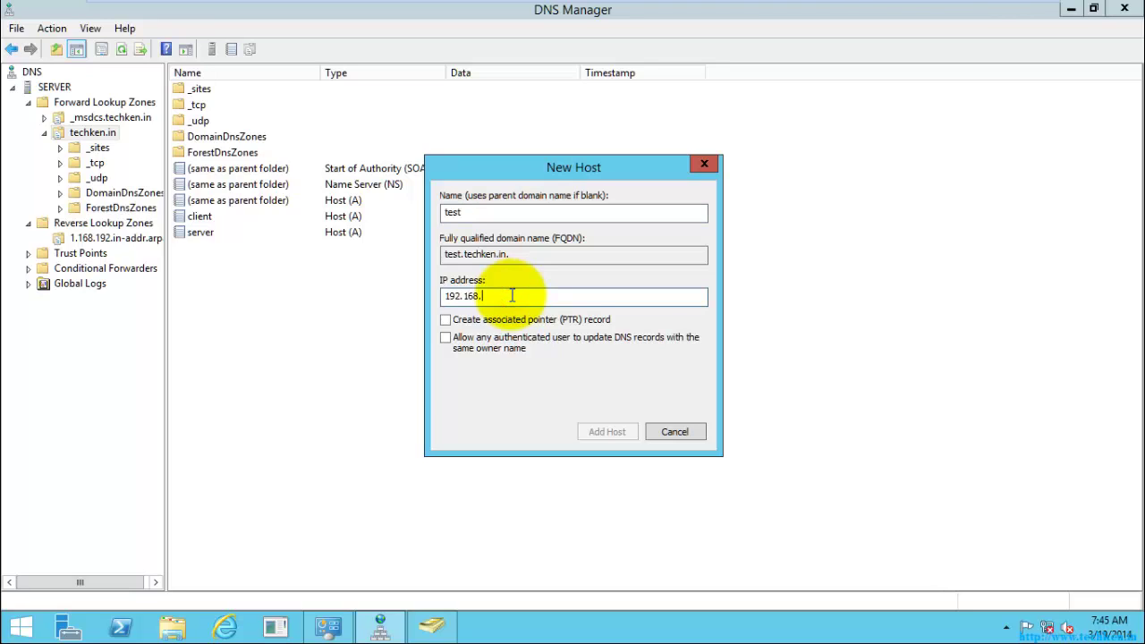
{"action": "type", "text": "1.20"}
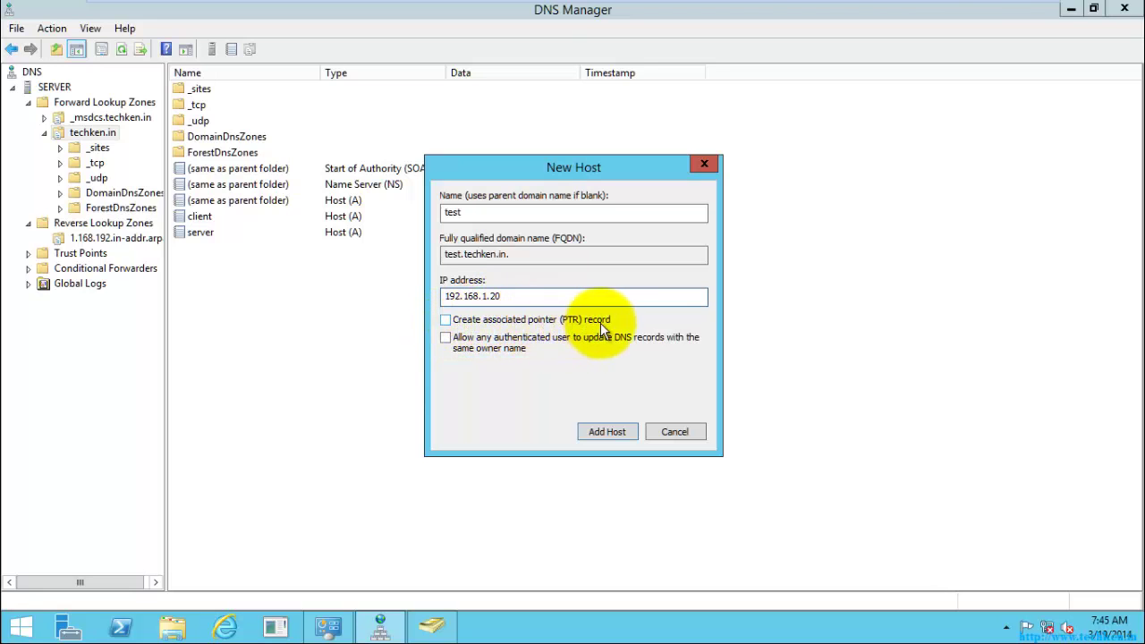
Enable creation of the associated pointer (PTR) record, add the test host and finish adding hosts.
{"action": "left_click", "coordinate": [447, 321]}
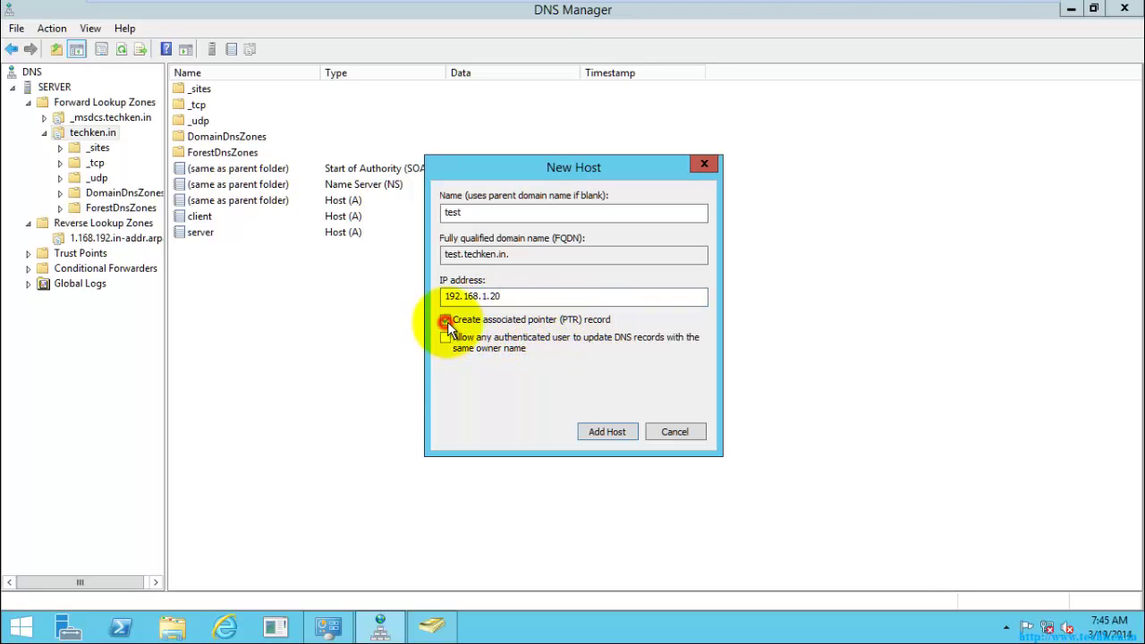
{"action": "left_click", "coordinate": [606, 432]}
{"action": "left_click", "coordinate": [691, 365]}
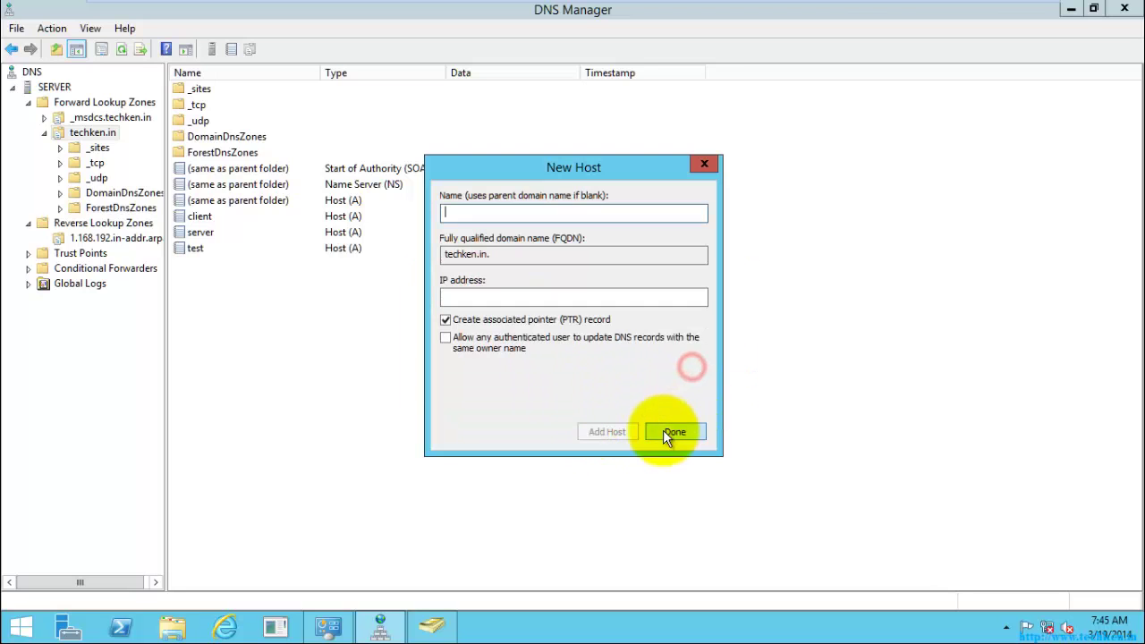
{"action": "left_click", "coordinate": [667, 431]}
Refresh the 1.168.192.in-addr.arpa zone and check its pointer record for 192.168.1.20 alongside the forward lookup zones.
{"action": "left_click", "coordinate": [97, 239]}
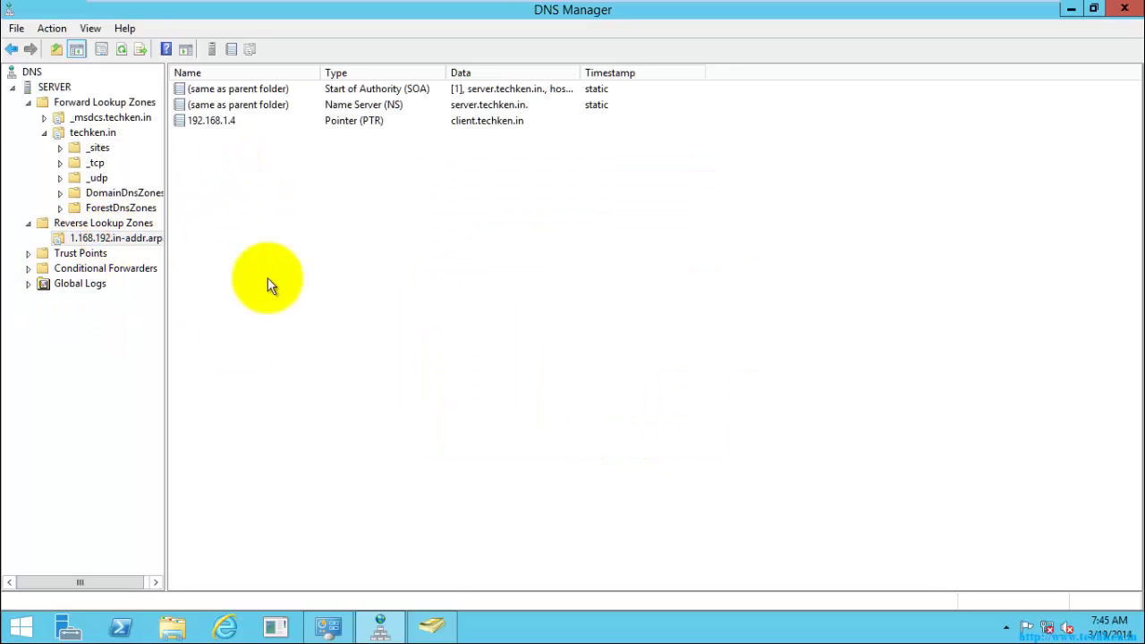
{"action": "right_click", "coordinate": [282, 304]}
{"action": "left_click", "coordinate": [341, 469]}
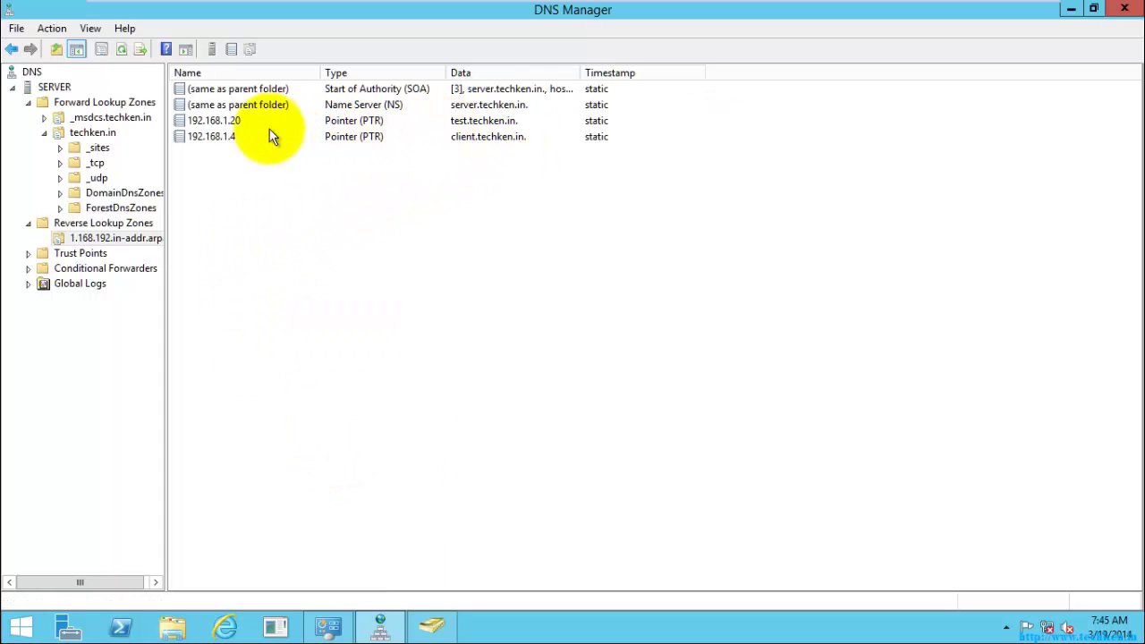
{"action": "left_click", "coordinate": [231, 126]}
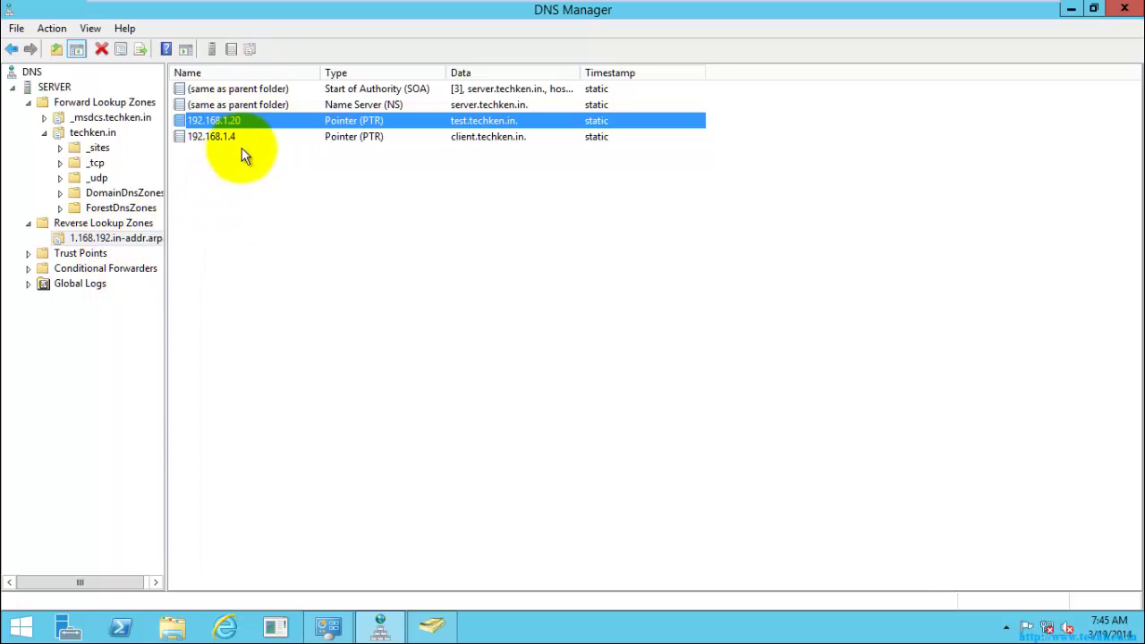
{"action": "left_click", "coordinate": [85, 103]}
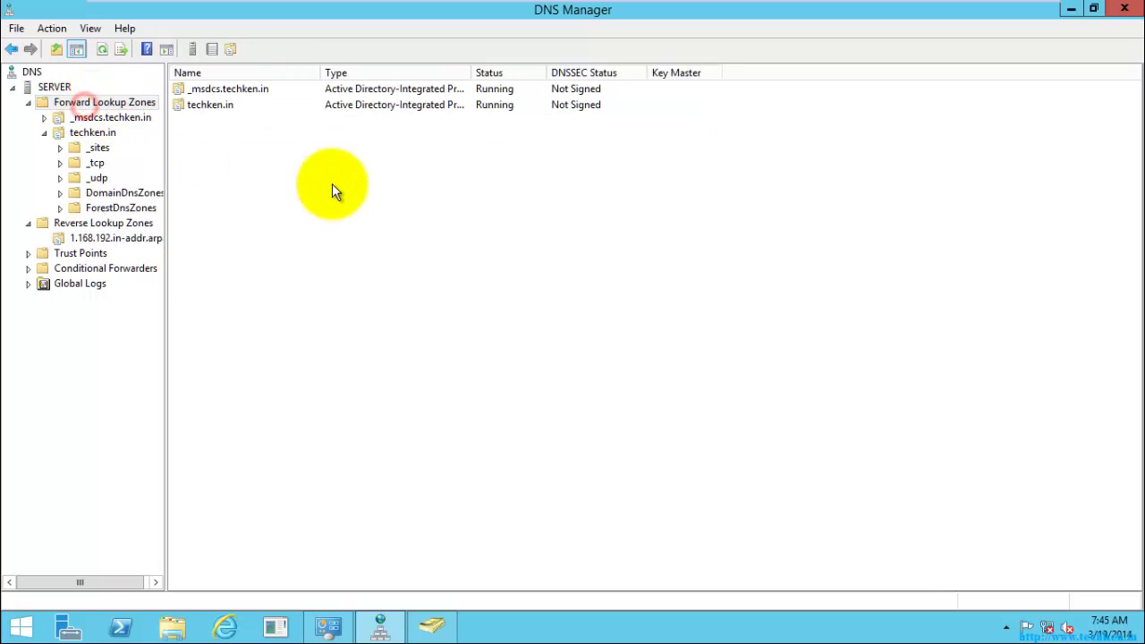
{"action": "left_click", "coordinate": [101, 237]}
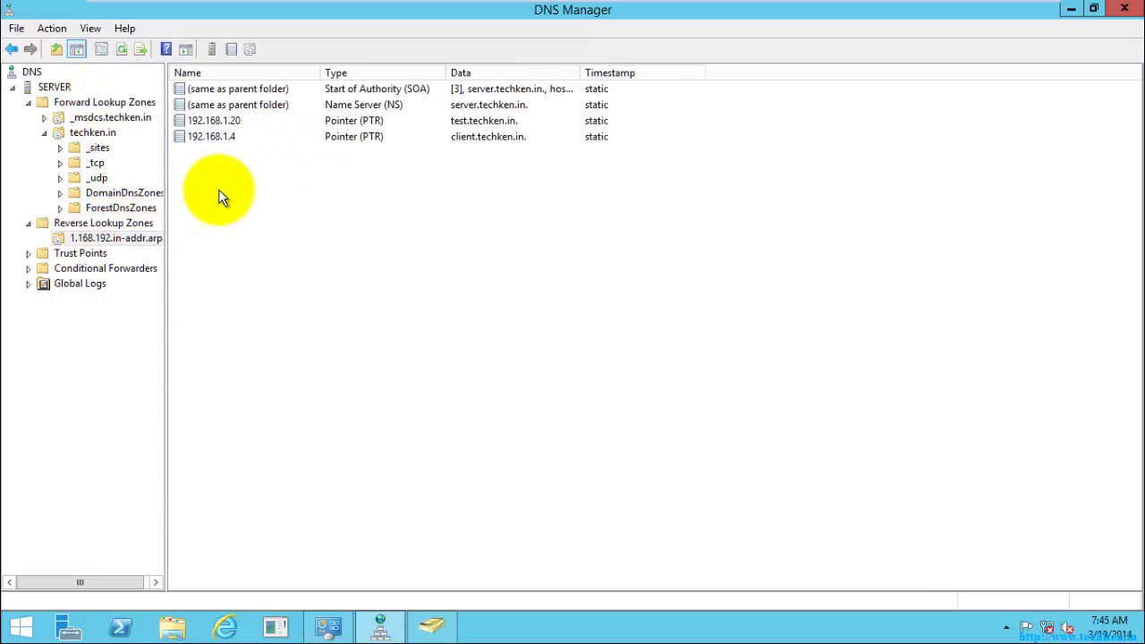